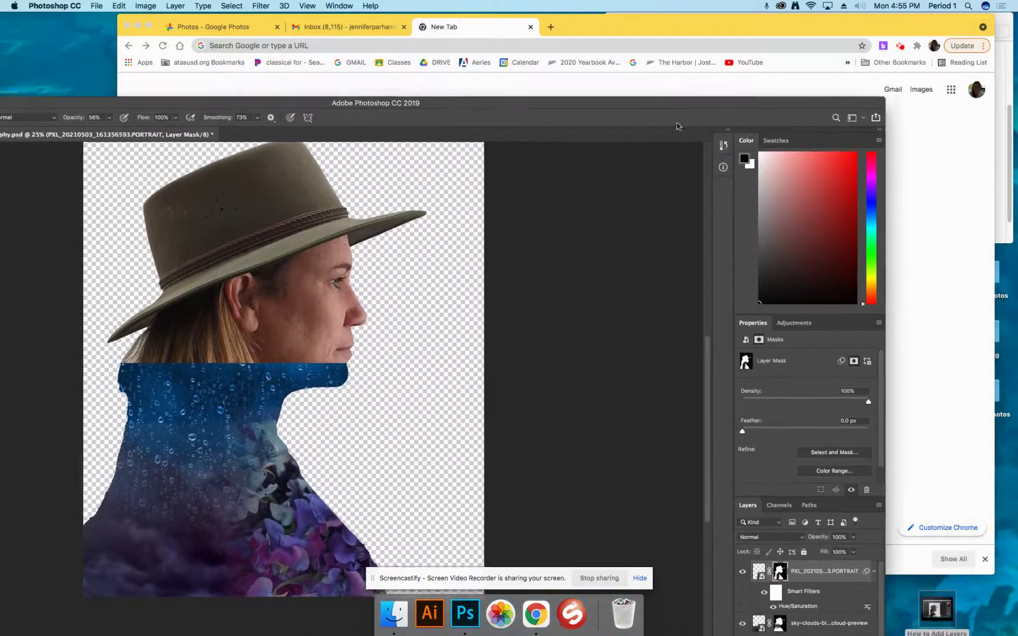
# Place PXL_20210120_001200370.jpg from the visual autobiography folder into the open portrait composition in Photoshop
pyautogui.click(138, 27)
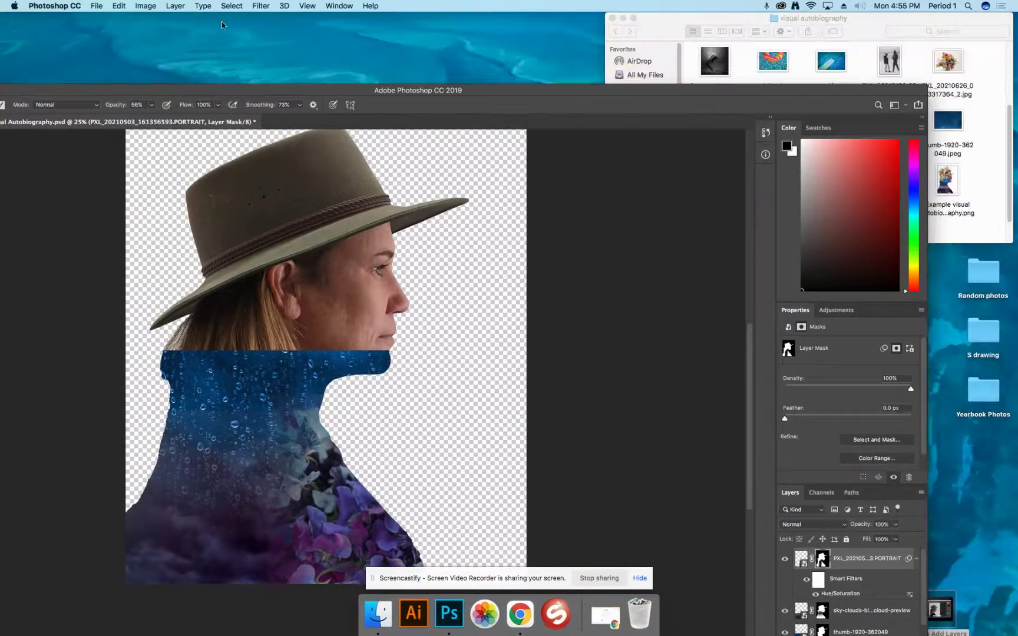
pyautogui.moveTo(851, 93); pyautogui.dragTo(641, 35)
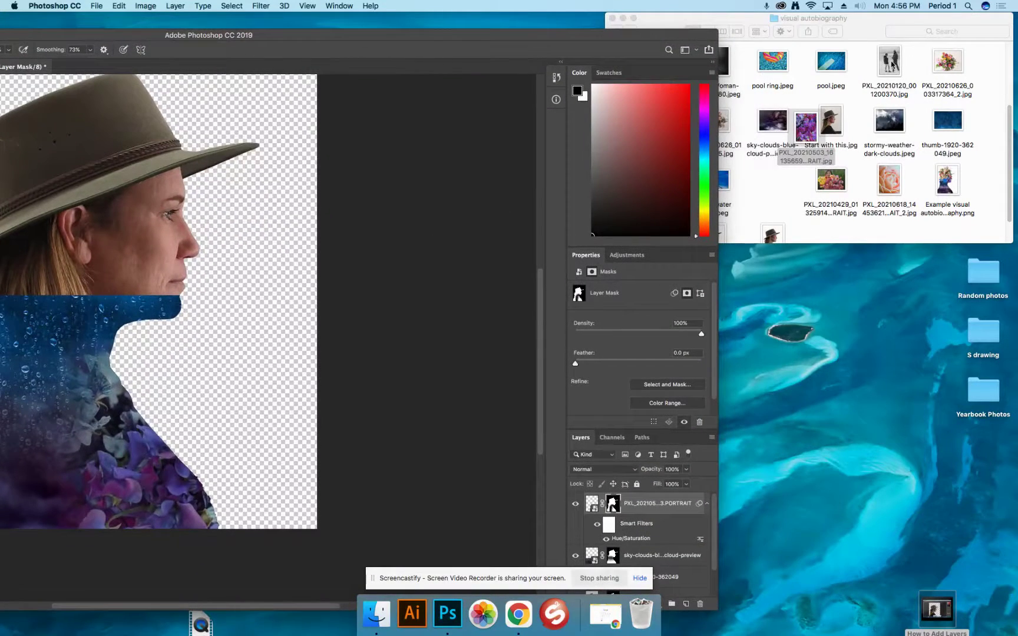
pyautogui.moveTo(893, 64); pyautogui.dragTo(126, 326)
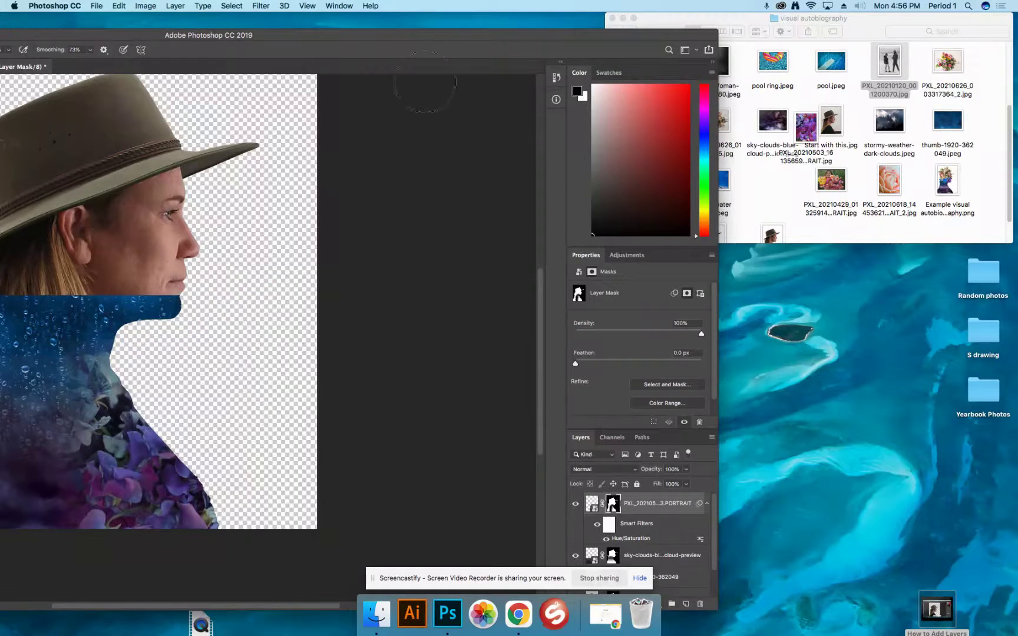
pyautogui.moveTo(452, 37); pyautogui.dragTo(784, 22)
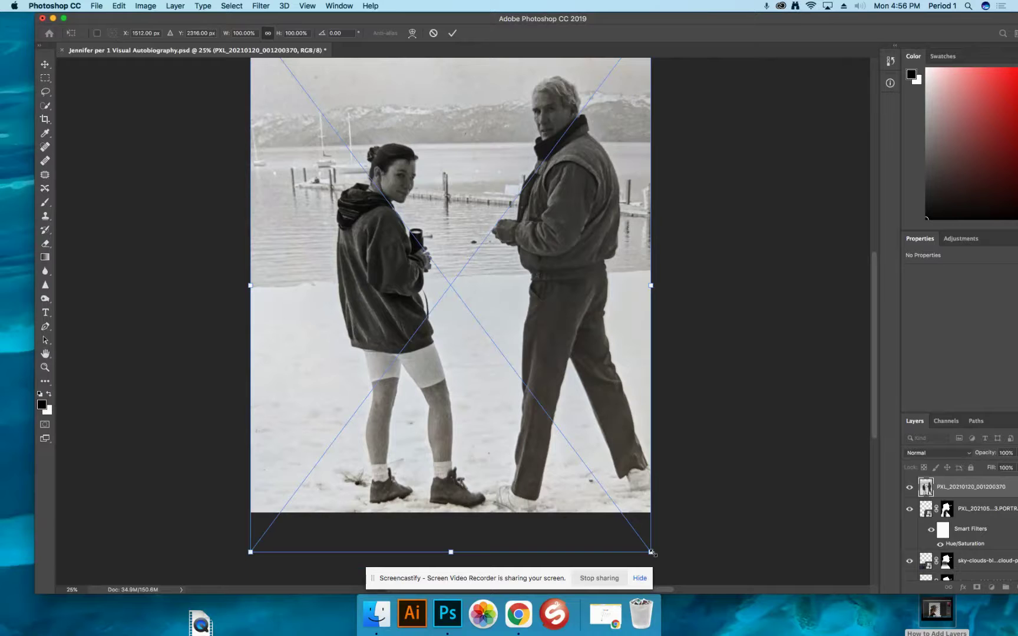
# Scale the placed photo to about 21% and position it over the lower torso at the canvas's bottom edge
pyautogui.moveTo(651, 553); pyautogui.dragTo(409, 227)
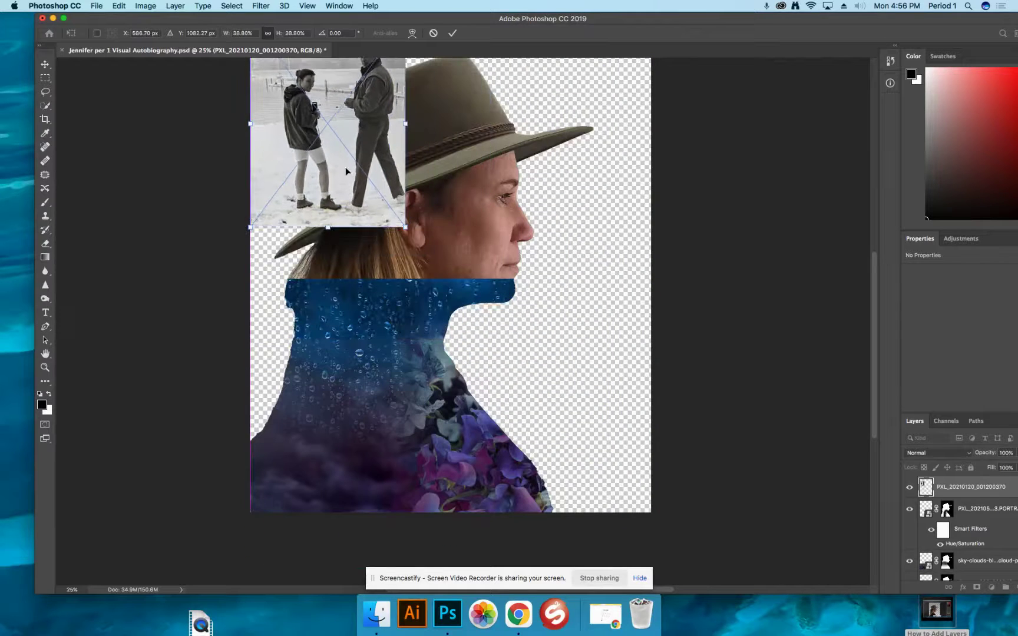
pyautogui.moveTo(325, 200); pyautogui.dragTo(375, 457)
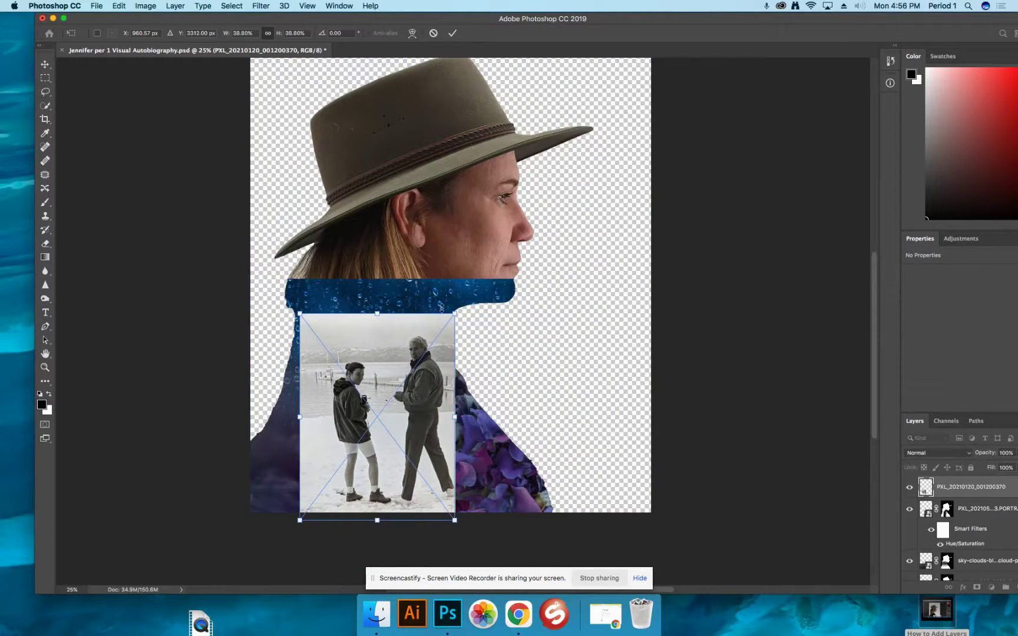
pyautogui.moveTo(455, 314); pyautogui.dragTo(389, 412)
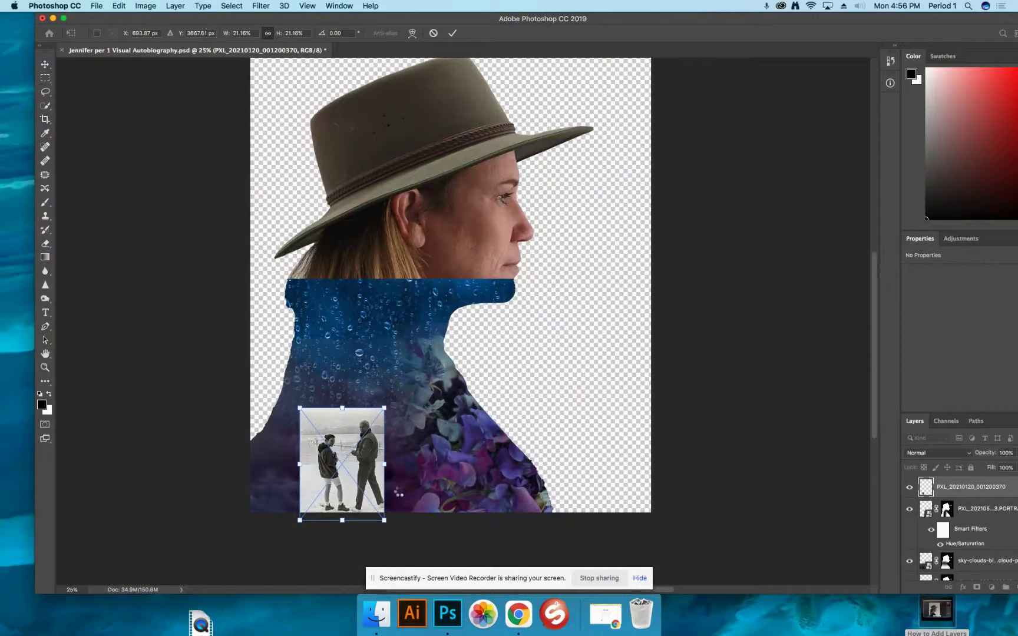
pyautogui.press('Return')
pyautogui.press('b')
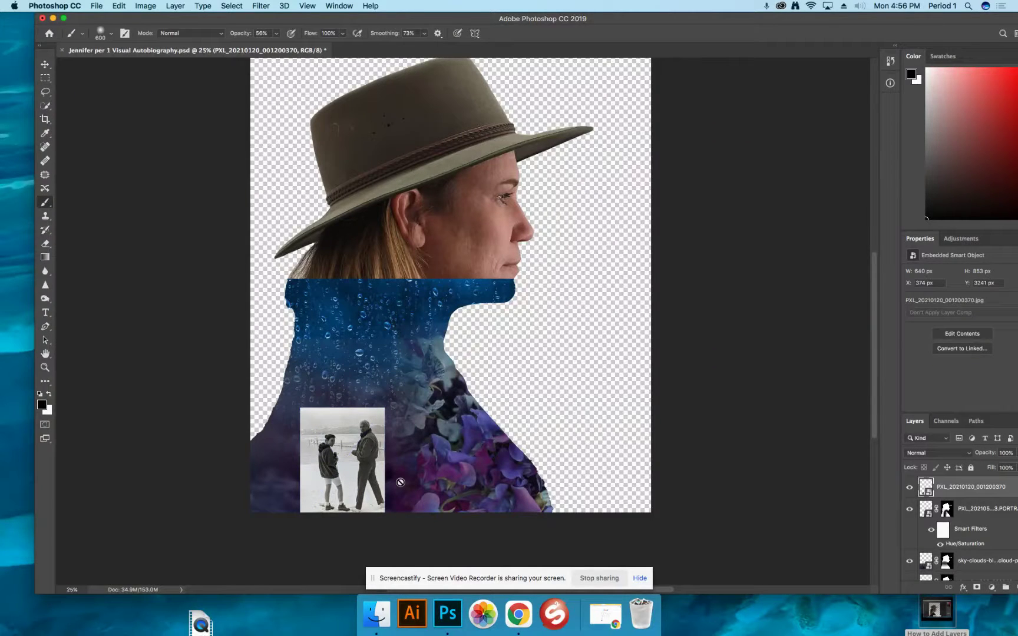
pyautogui.click(152, 8)
pyautogui.moveTo(158, 36)
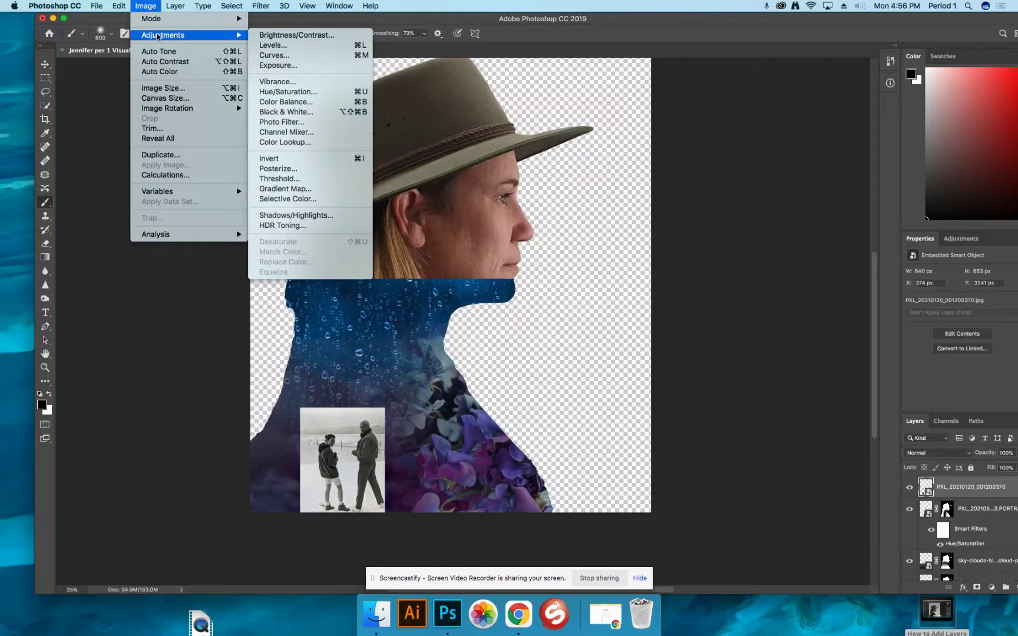
pyautogui.click(284, 92)
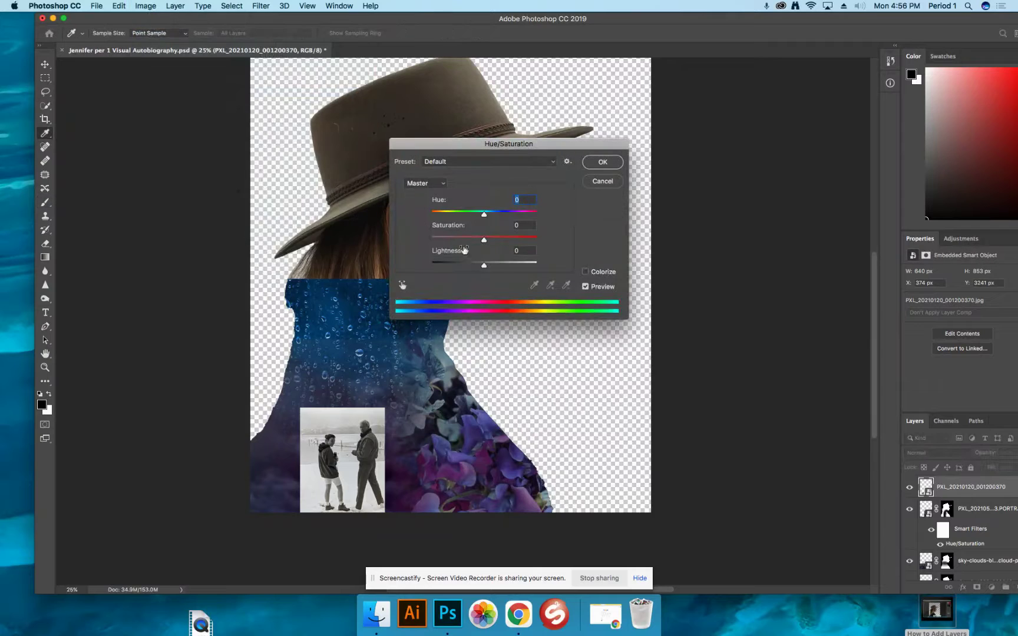
pyautogui.moveTo(485, 216); pyautogui.dragTo(504, 214)
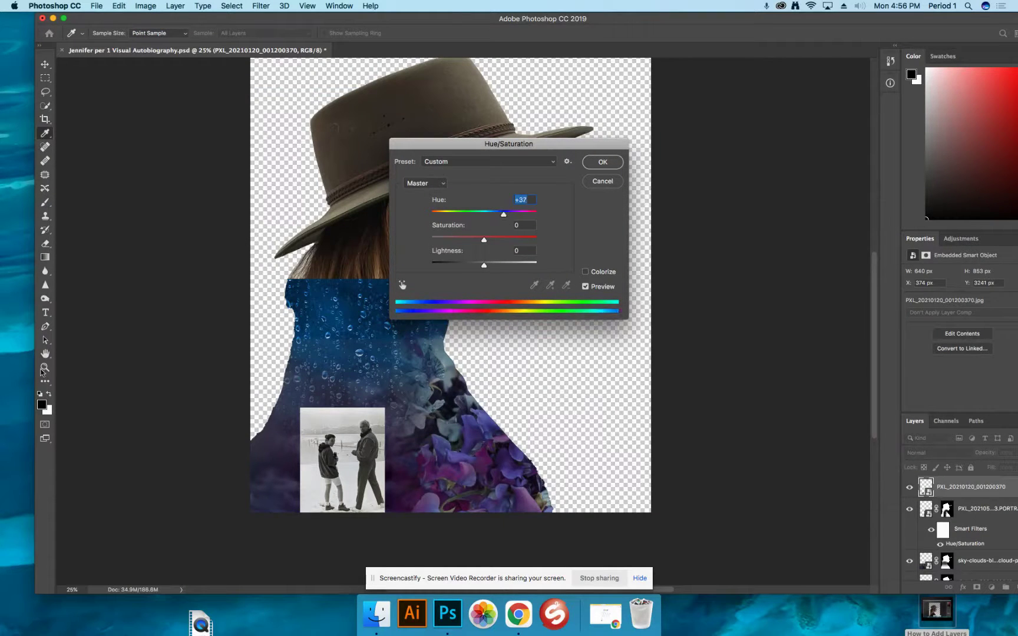
pyautogui.click(613, 186)
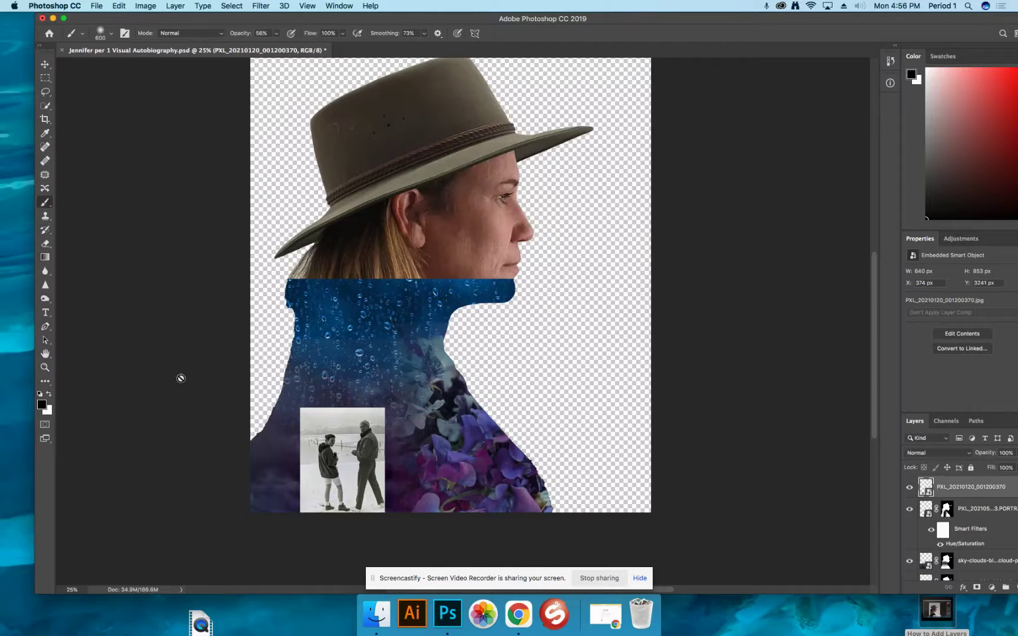
pyautogui.click(45, 367)
pyautogui.click(364, 451)
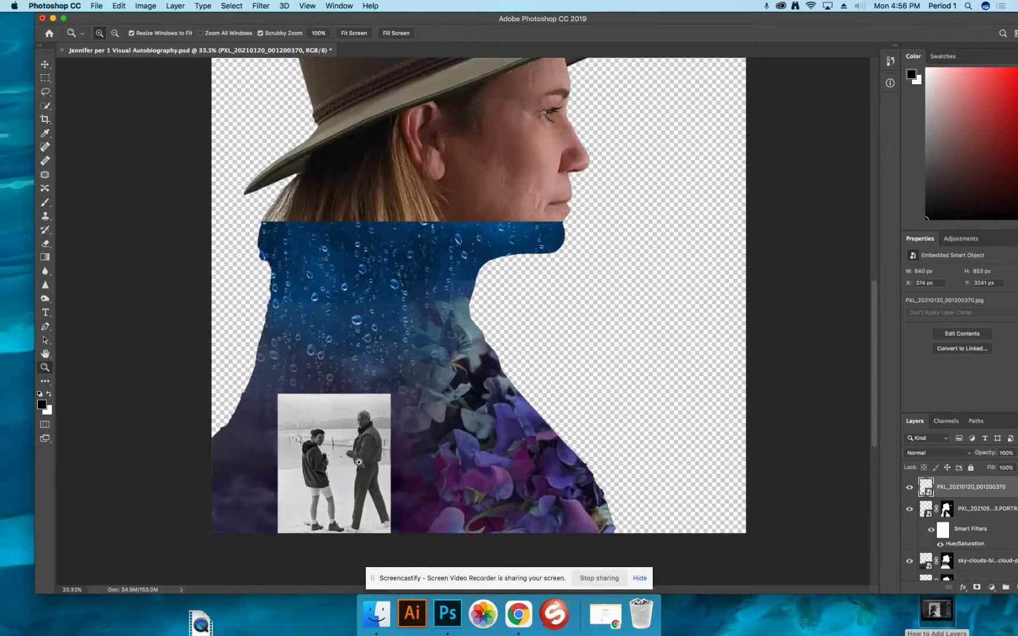
pyautogui.click(346, 476)
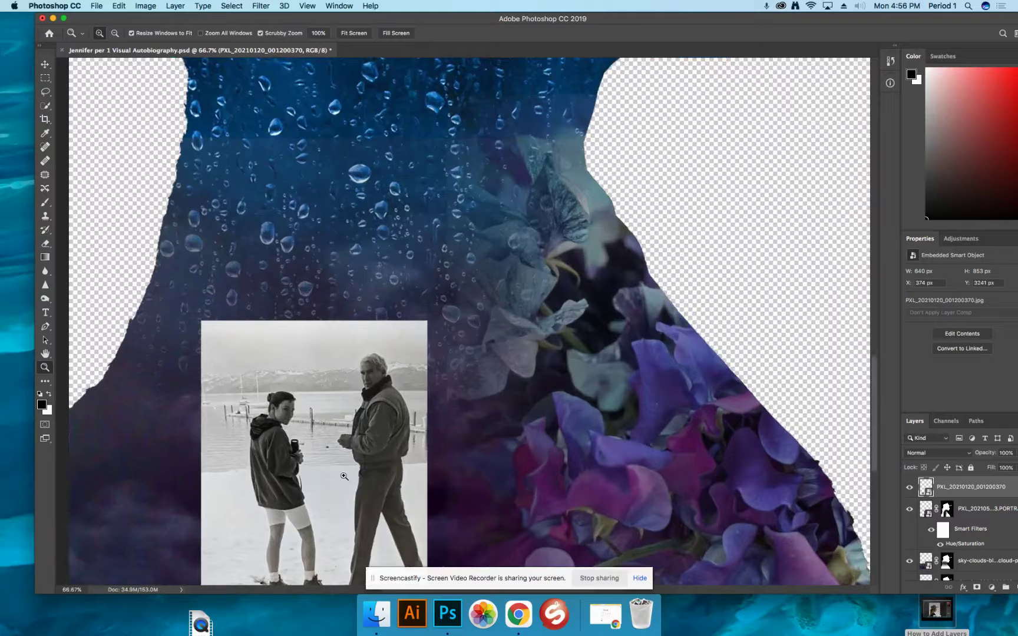
pyautogui.scroll(-3, 353, 424)
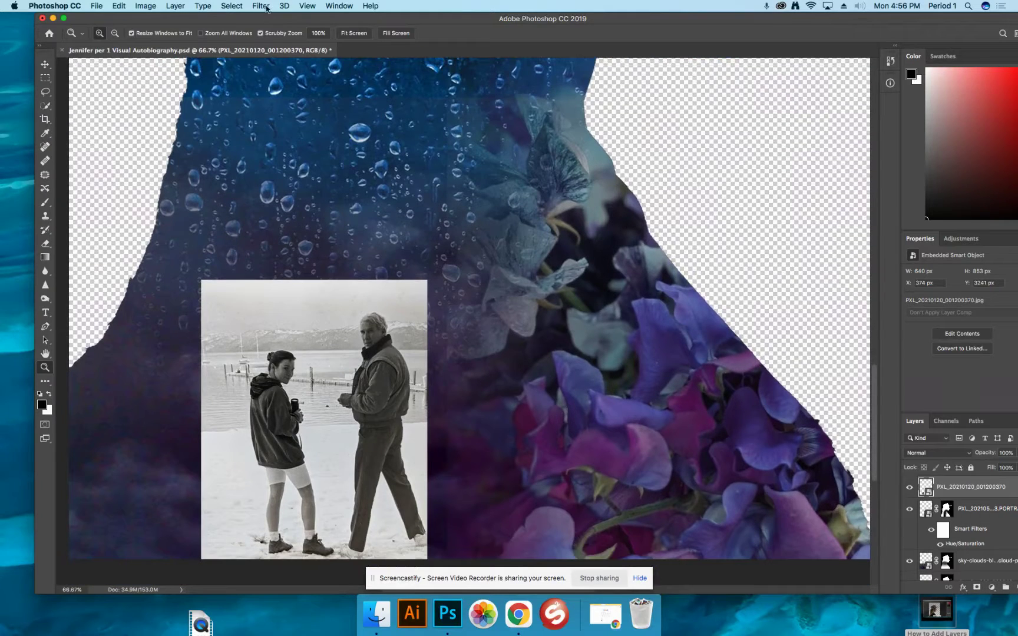
pyautogui.click(145, 6)
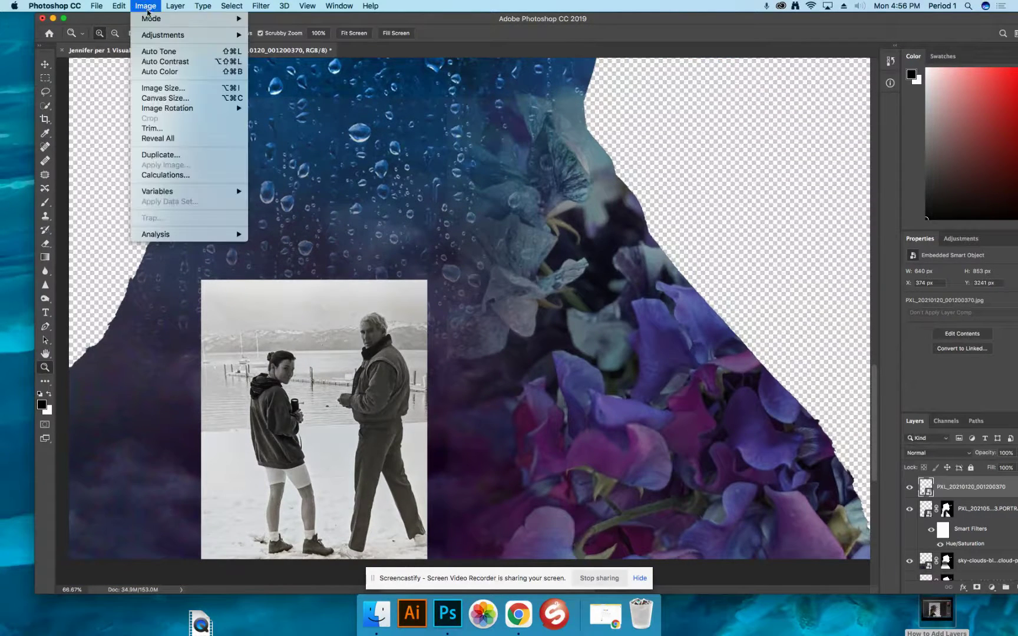
pyautogui.moveTo(214, 37)
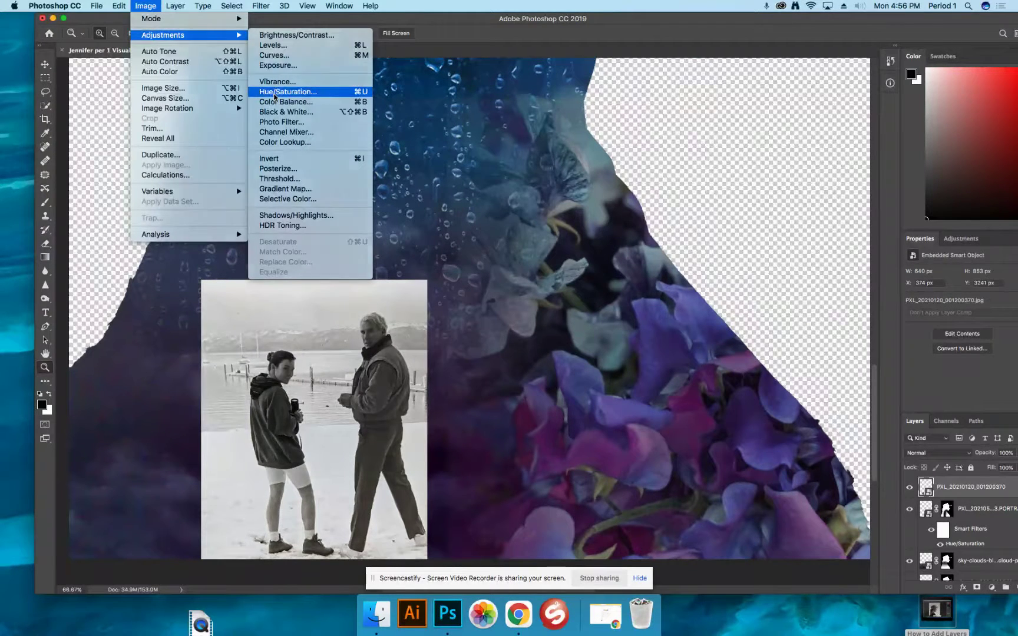
pyautogui.click(275, 93)
pyautogui.moveTo(482, 214); pyautogui.dragTo(509, 229)
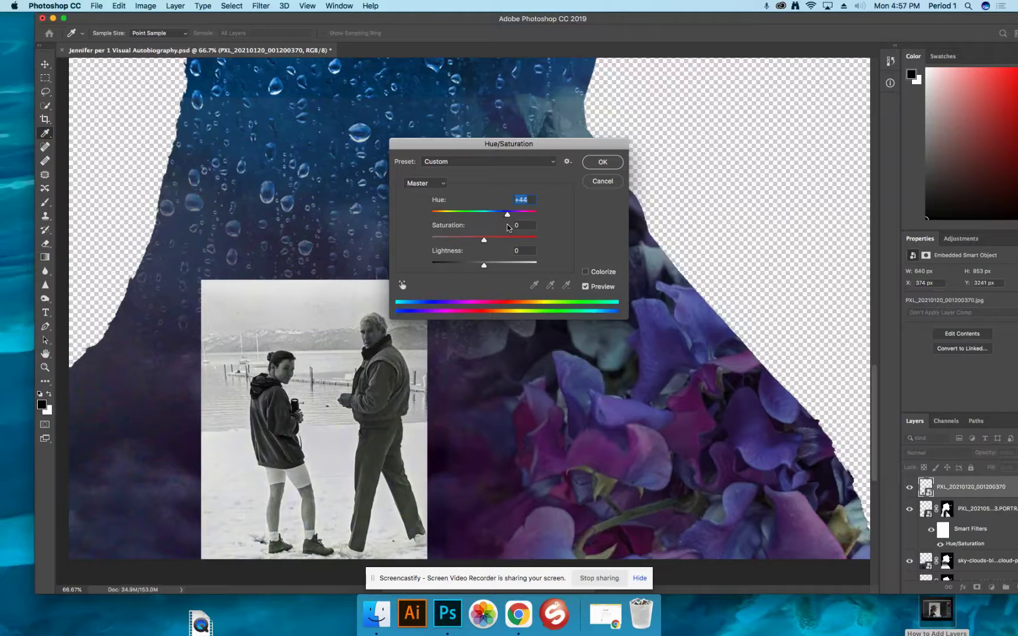
pyautogui.click(605, 181)
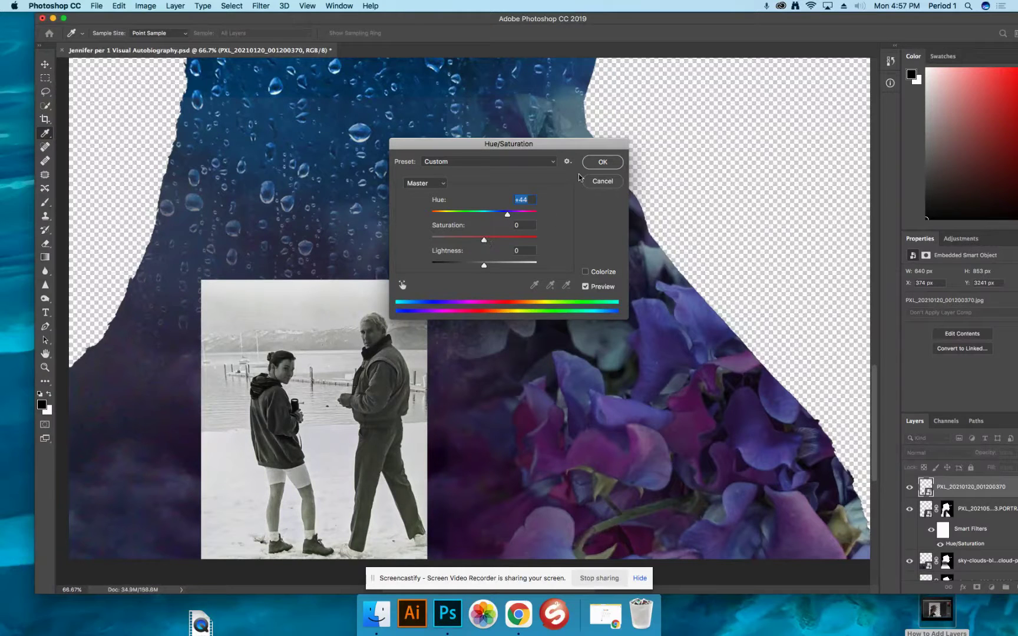
# Start a Levels adjustment on the placed photo and set the Red channel's white input level to 208
pyautogui.click(145, 7)
pyautogui.moveTo(167, 36)
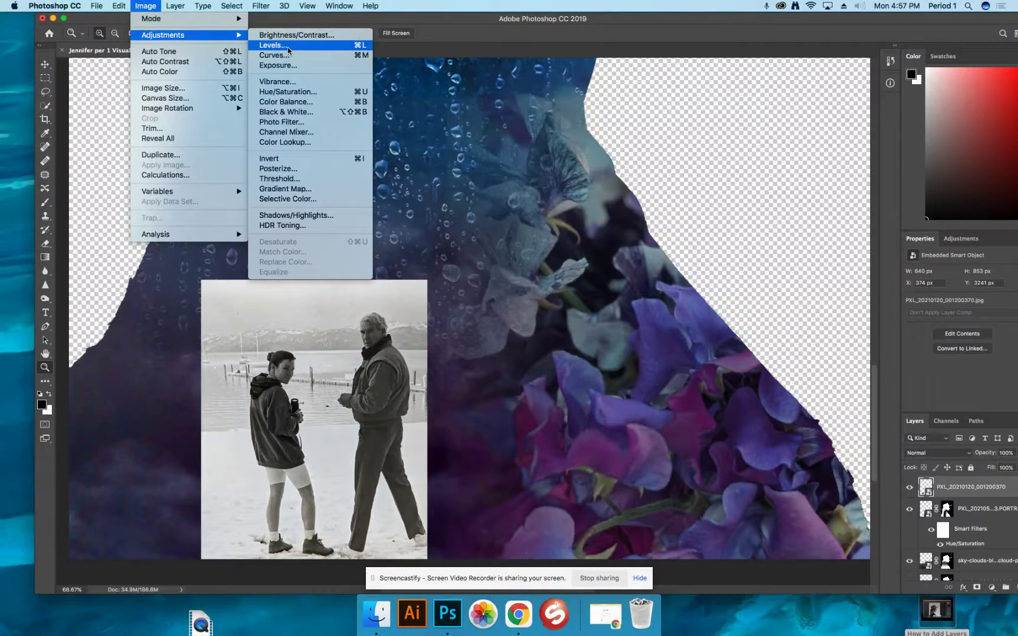
pyautogui.click(272, 45)
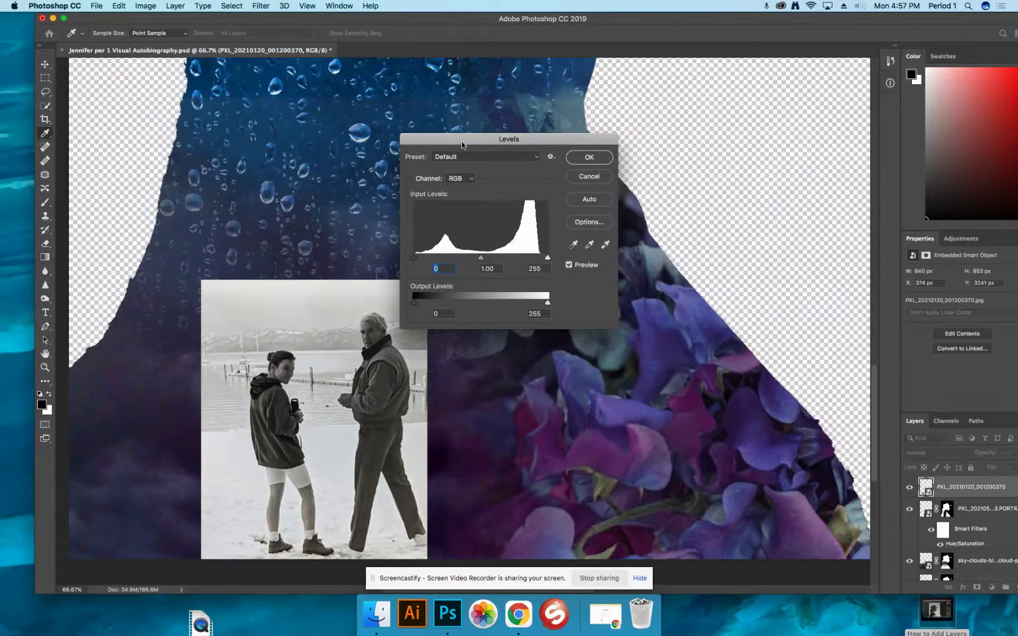
pyautogui.moveTo(462, 141); pyautogui.dragTo(519, 102)
pyautogui.click(516, 140)
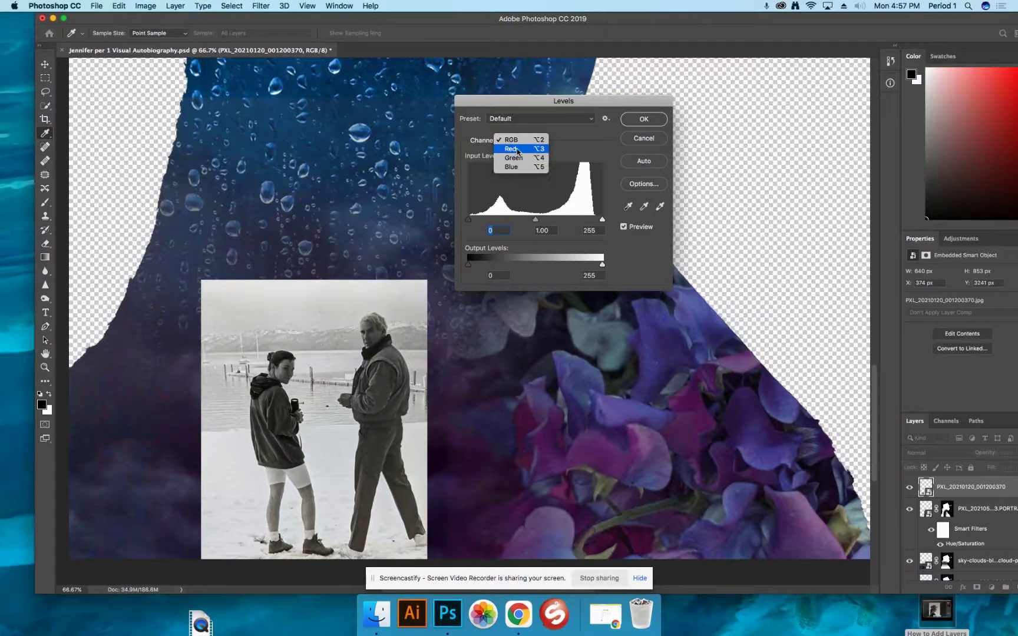
pyautogui.click(512, 148)
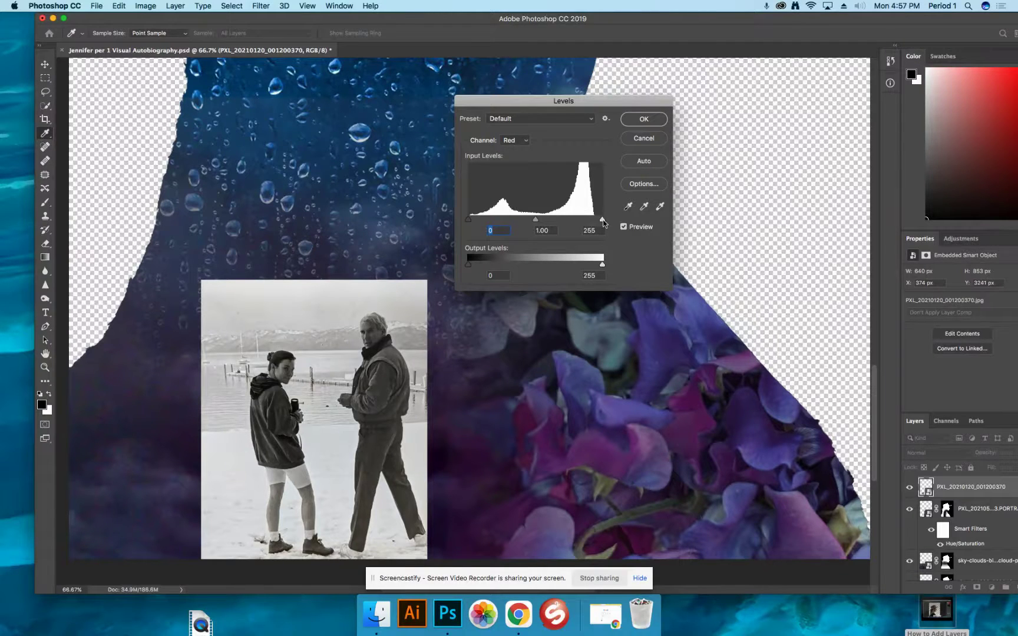
pyautogui.moveTo(604, 223); pyautogui.dragTo(583, 222)
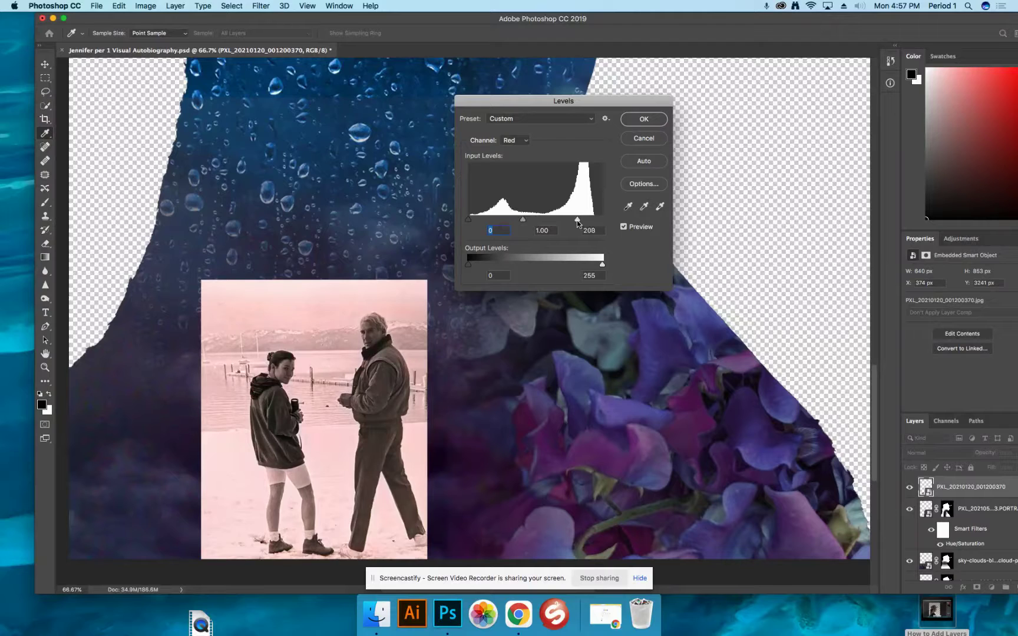
# Set the Blue channel's white input level to 159 and apply the Levels adjustment
pyautogui.click(518, 140)
pyautogui.click(520, 158)
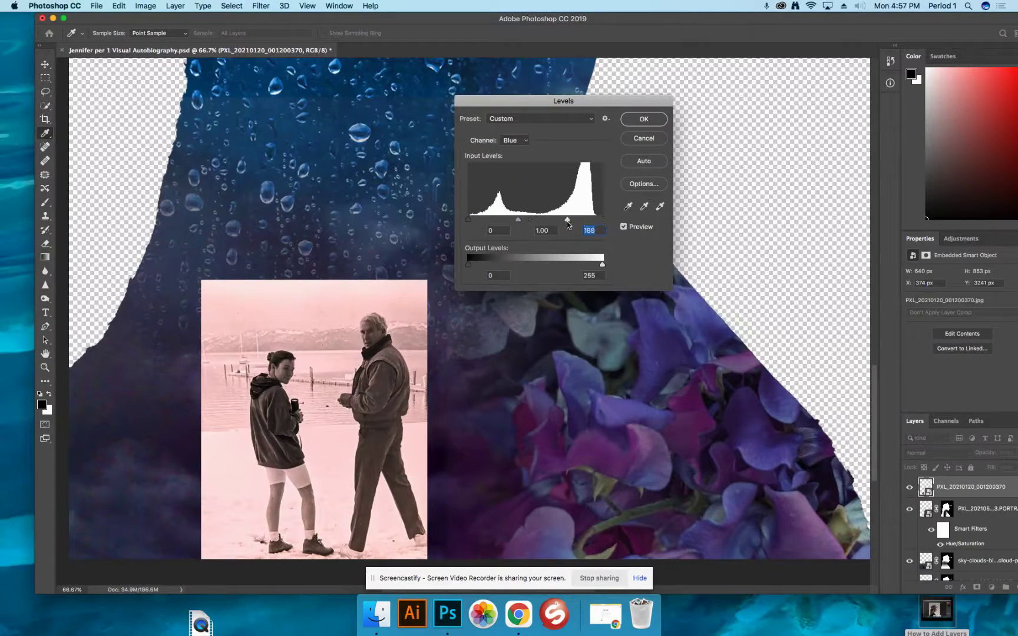
pyautogui.moveTo(567, 221); pyautogui.dragTo(543, 228)
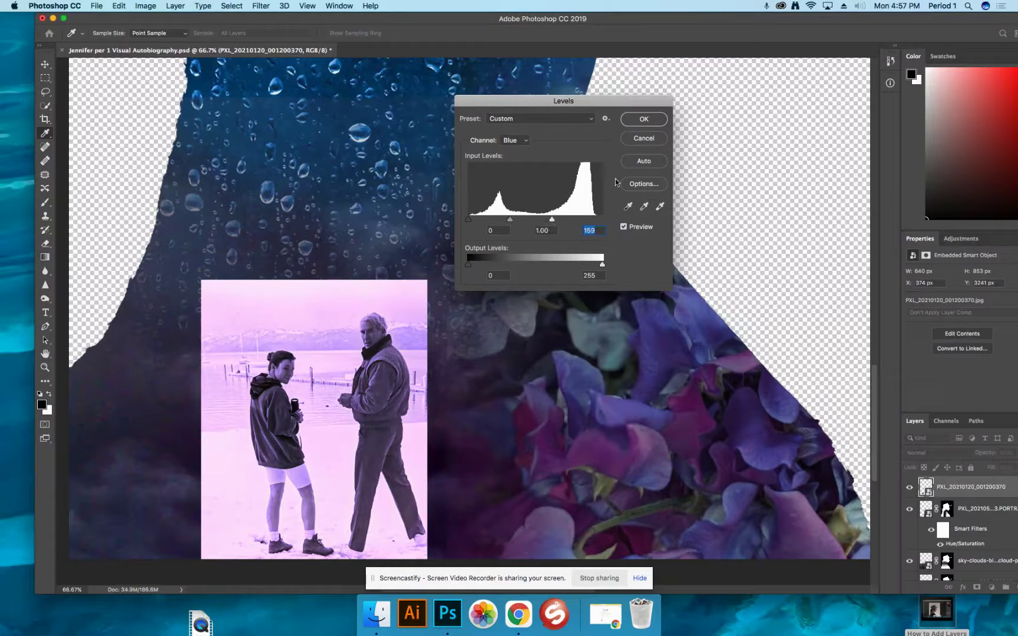
pyautogui.click(642, 120)
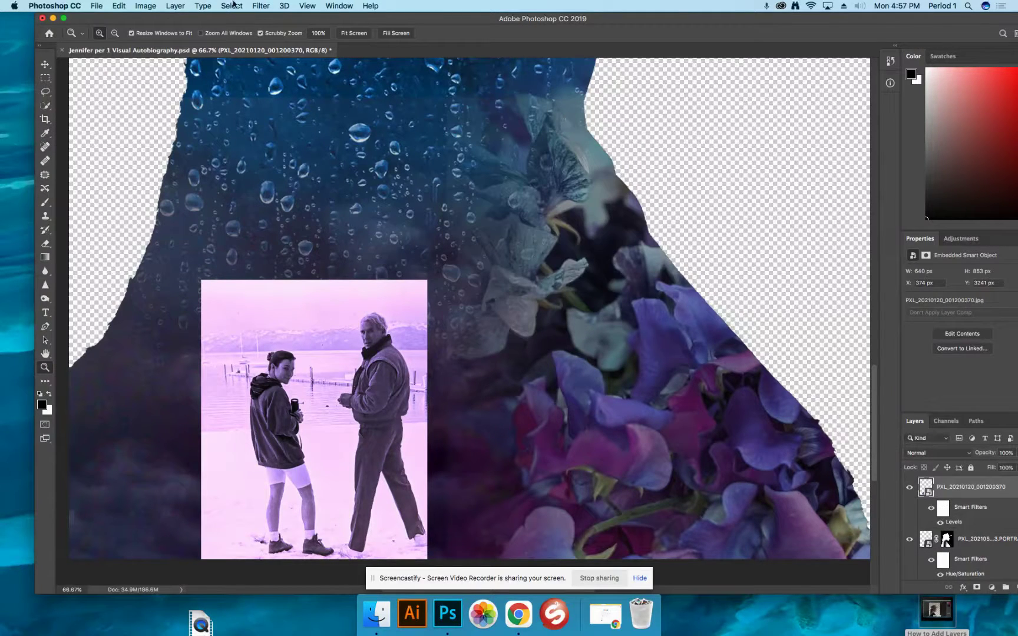
# Apply a Brightness/Contrast adjustment to the placed photo with brightness -15 and contrast 14
pyautogui.click(143, 7)
pyautogui.moveTo(176, 36)
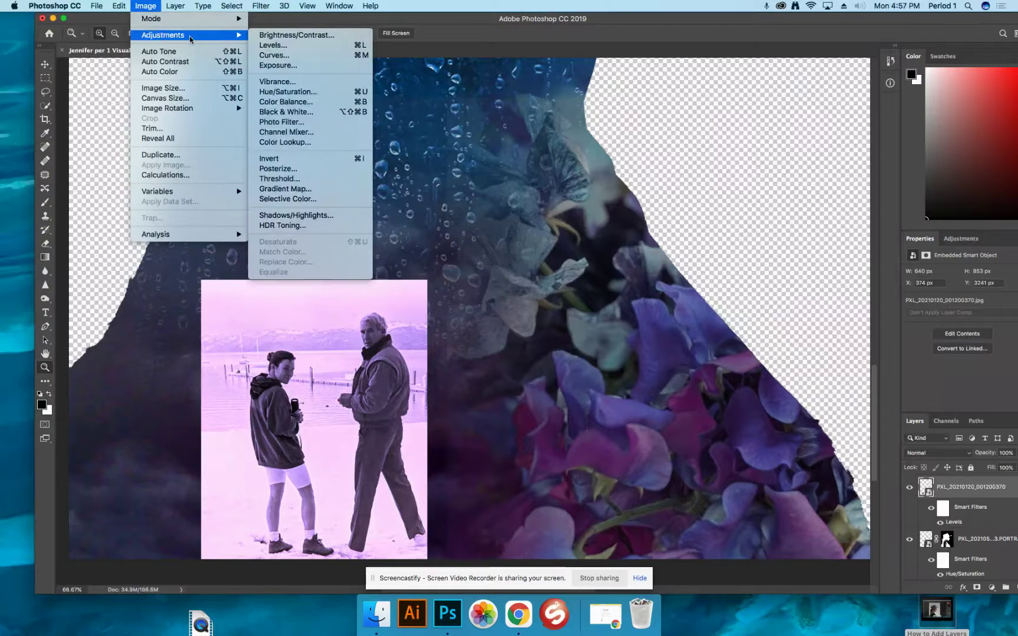
pyautogui.click(272, 37)
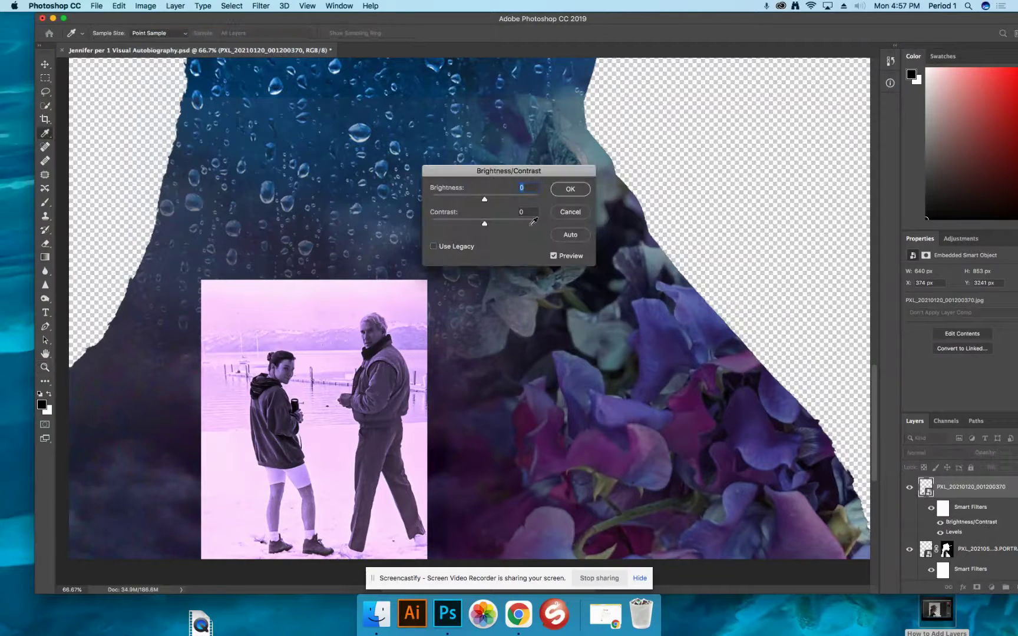
pyautogui.moveTo(484, 198); pyautogui.dragTo(492, 227)
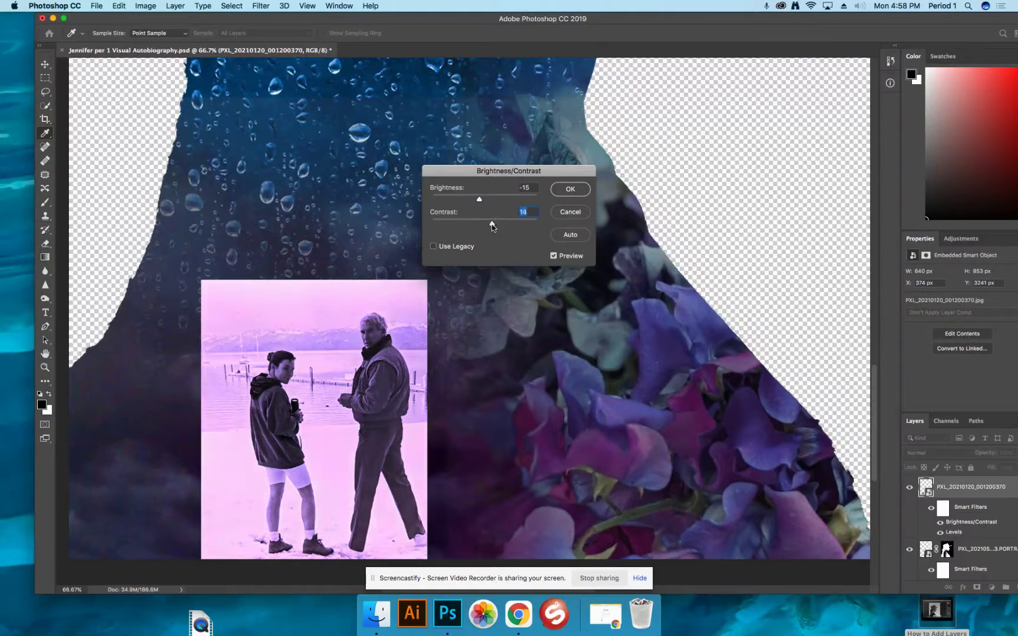
pyautogui.click(566, 190)
pyautogui.press('z')
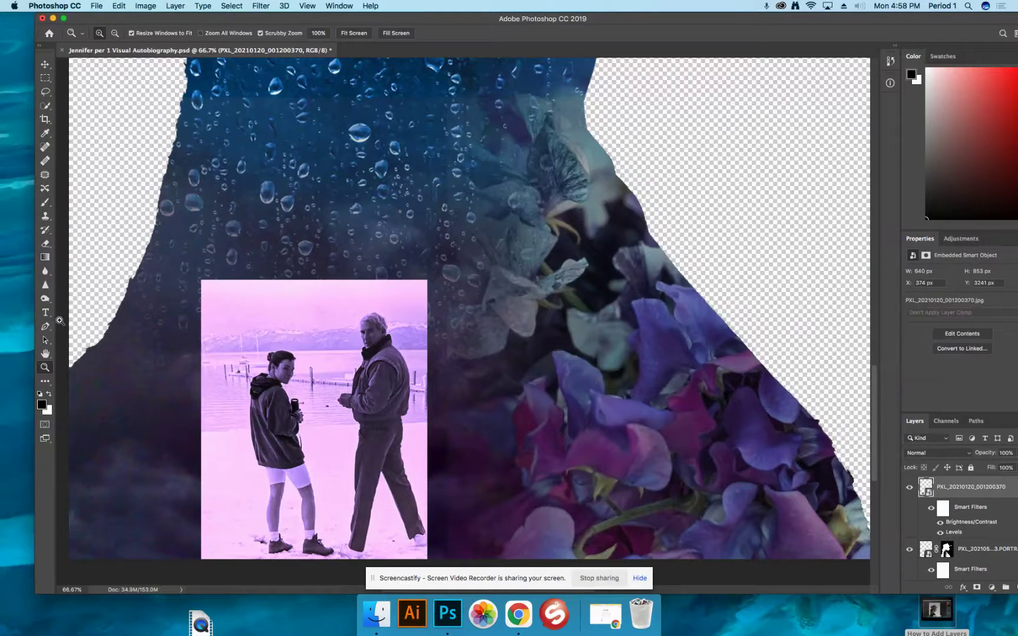
# Select the two people with Select Subject and set the Quick Selection brush to subtract at 10 px for trimming the selection
pyautogui.click(44, 106)
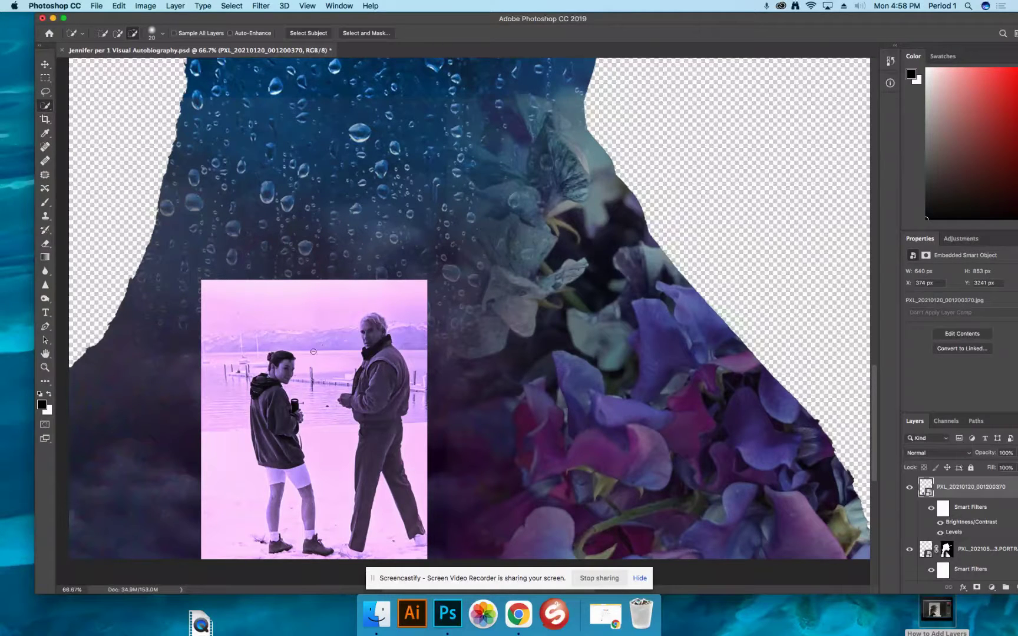
pyautogui.click(302, 33)
pyautogui.click(162, 34)
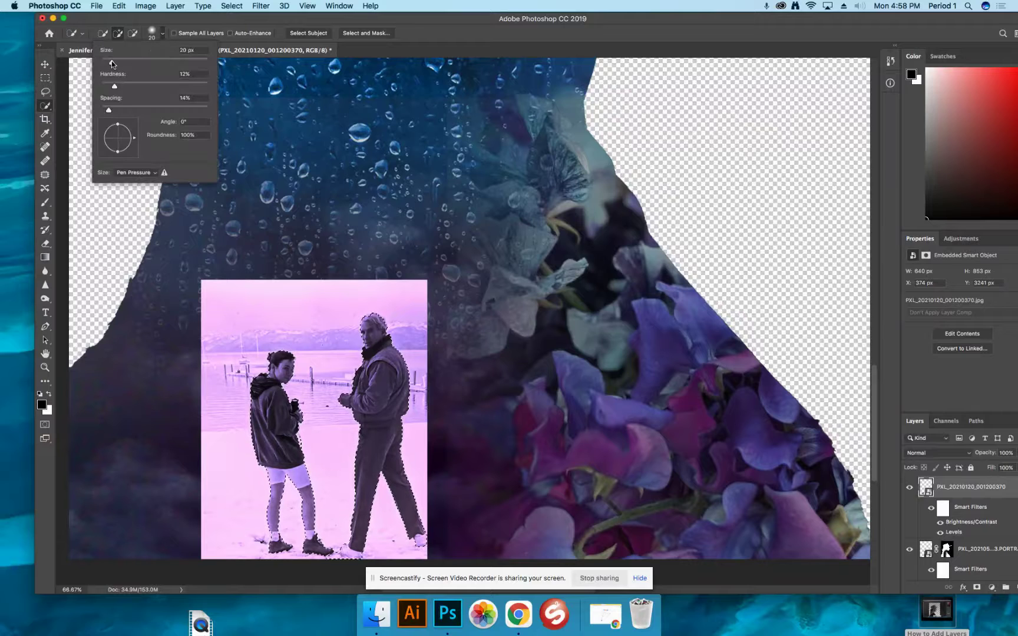
pyautogui.moveTo(111, 60); pyautogui.dragTo(108, 63)
pyautogui.click(133, 33)
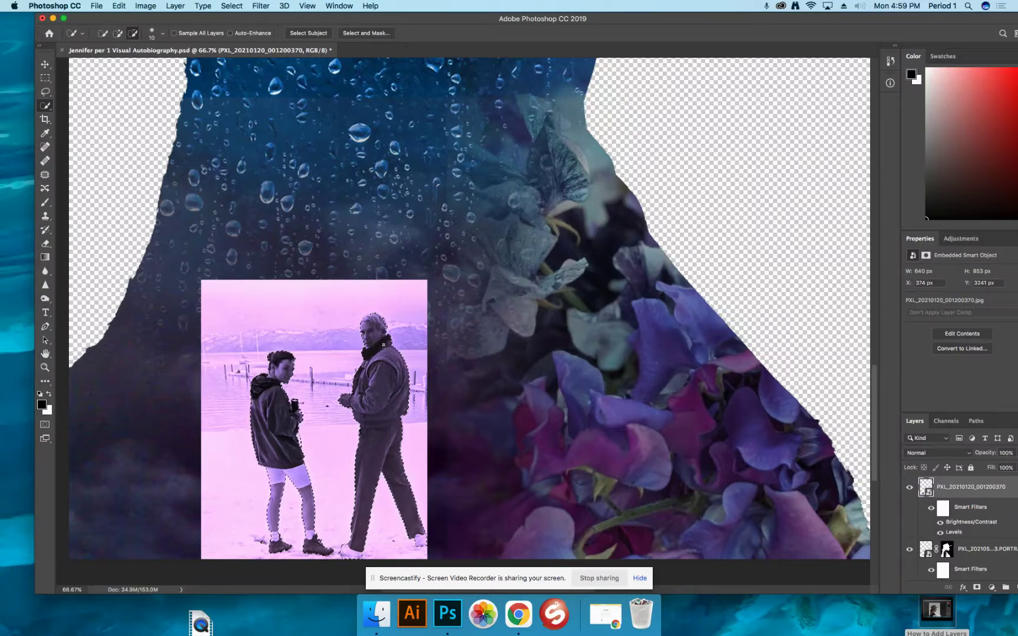
pyautogui.click(234, 6)
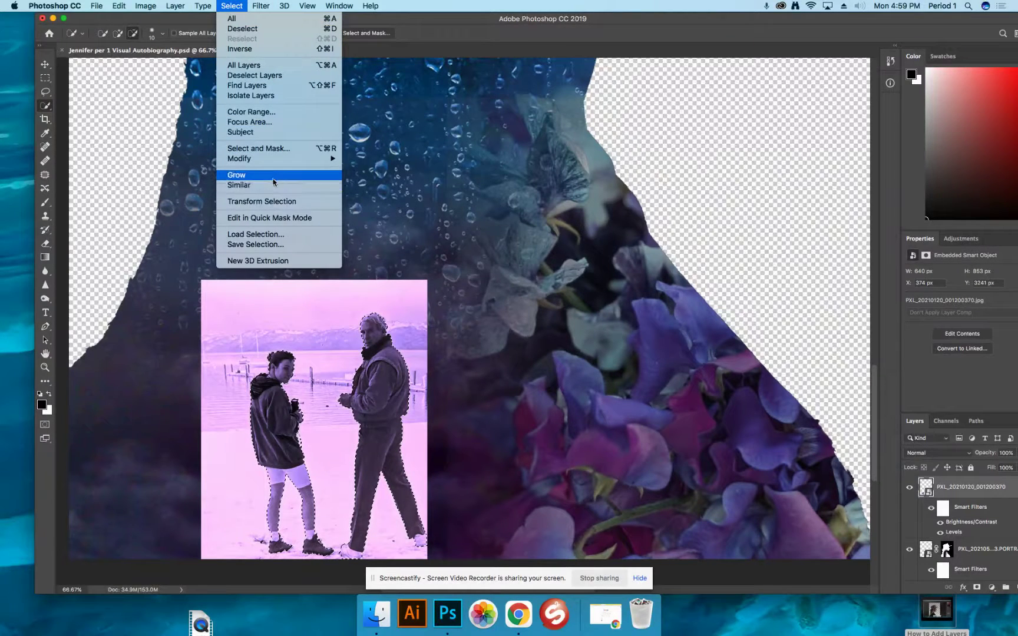
pyautogui.click(258, 49)
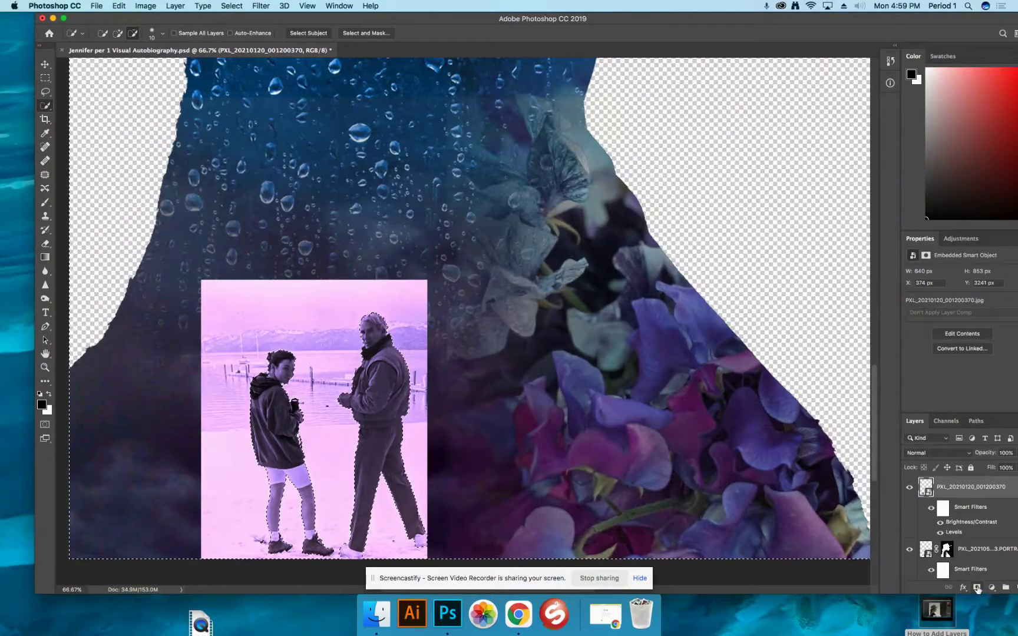
pyautogui.click(978, 588)
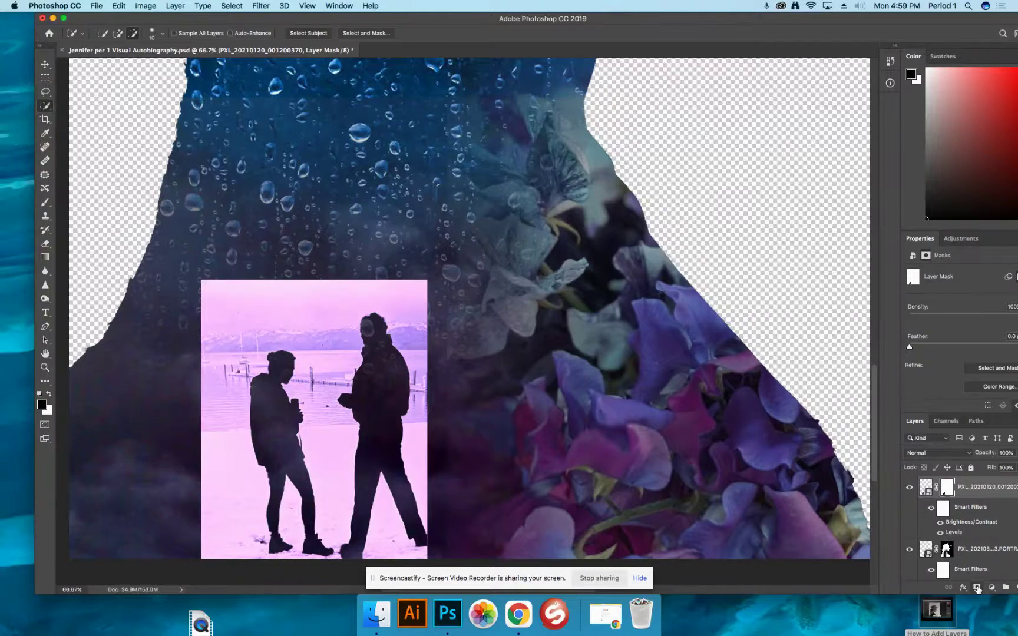
pyautogui.press('super+z')
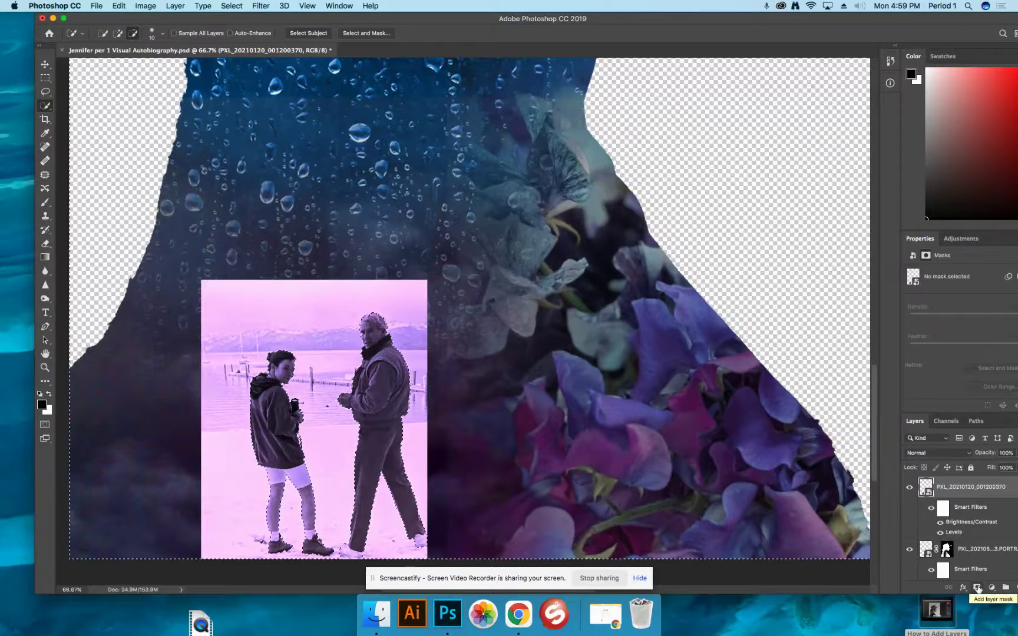
pyautogui.click(224, 6)
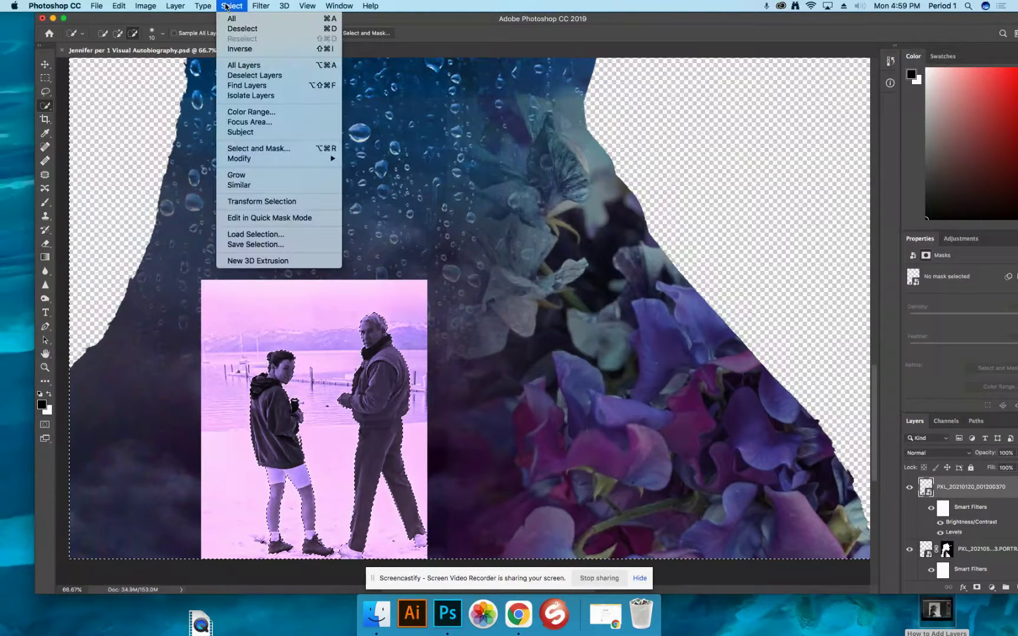
pyautogui.click(233, 49)
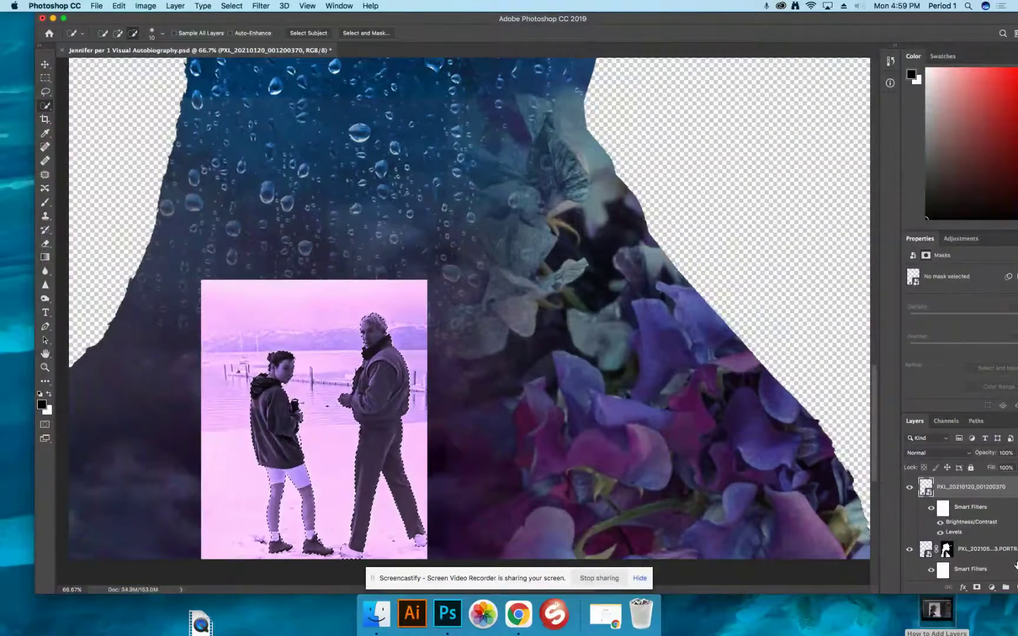
# Add a layer mask to the photo from the selection so that only the two people show
pyautogui.click(977, 588)
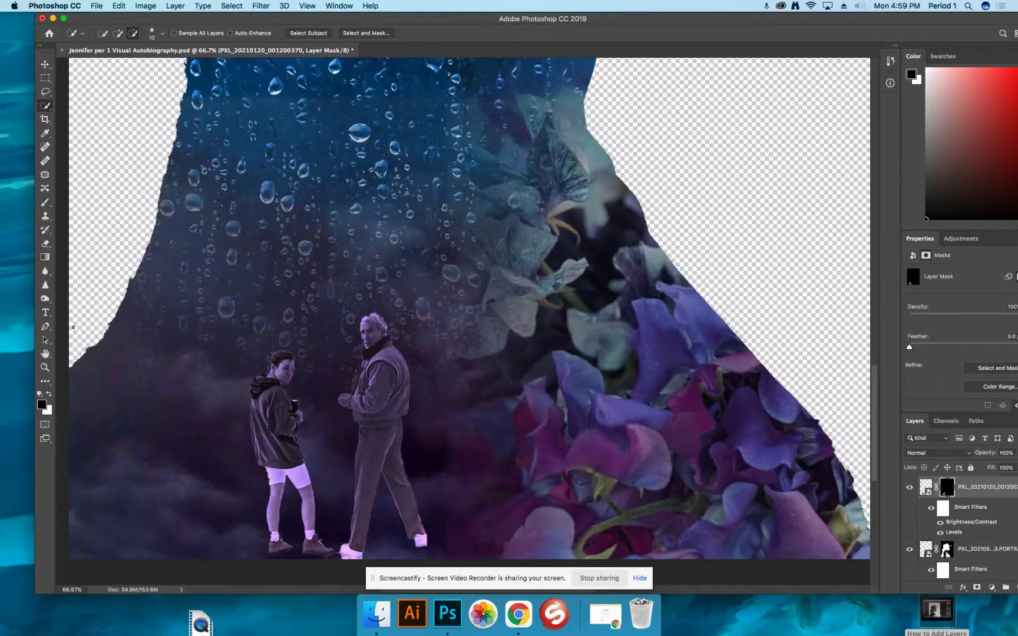
# Choose the Burn tool, reduce its brush to 108 px, and try darkening the people's feet
pyautogui.click(45, 302)
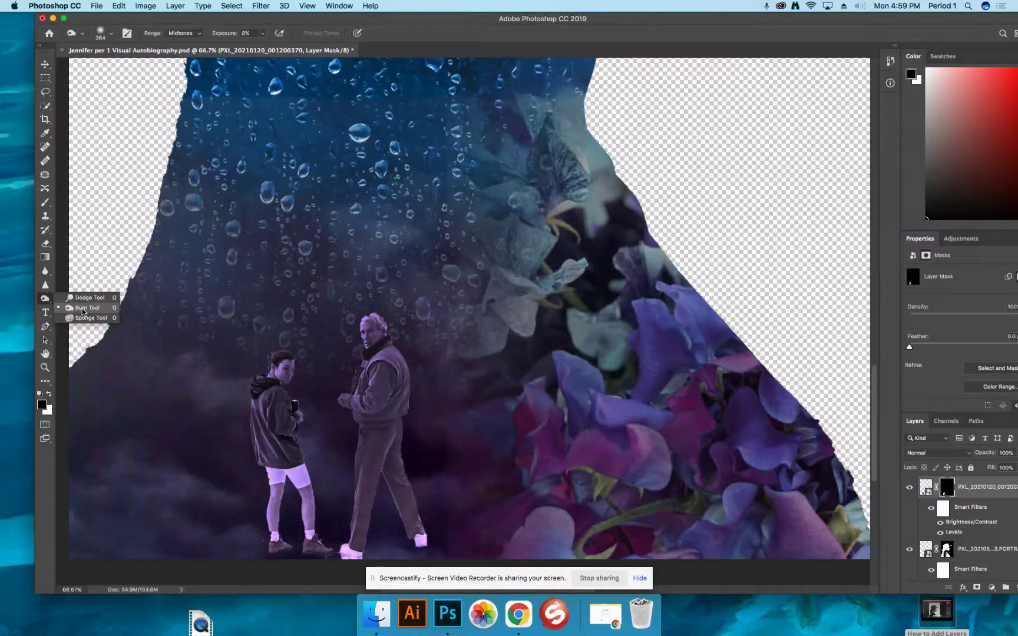
pyautogui.click(85, 311)
pyautogui.moveTo(334, 491)
pyautogui.mouseDown()
pyautogui.moveTo(384, 529)
pyautogui.moveTo(409, 514)
pyautogui.moveTo(435, 532)
pyautogui.moveTo(419, 544)
pyautogui.moveTo(322, 548)
pyautogui.moveTo(351, 551)
pyautogui.moveTo(430, 499)
pyautogui.mouseUp()
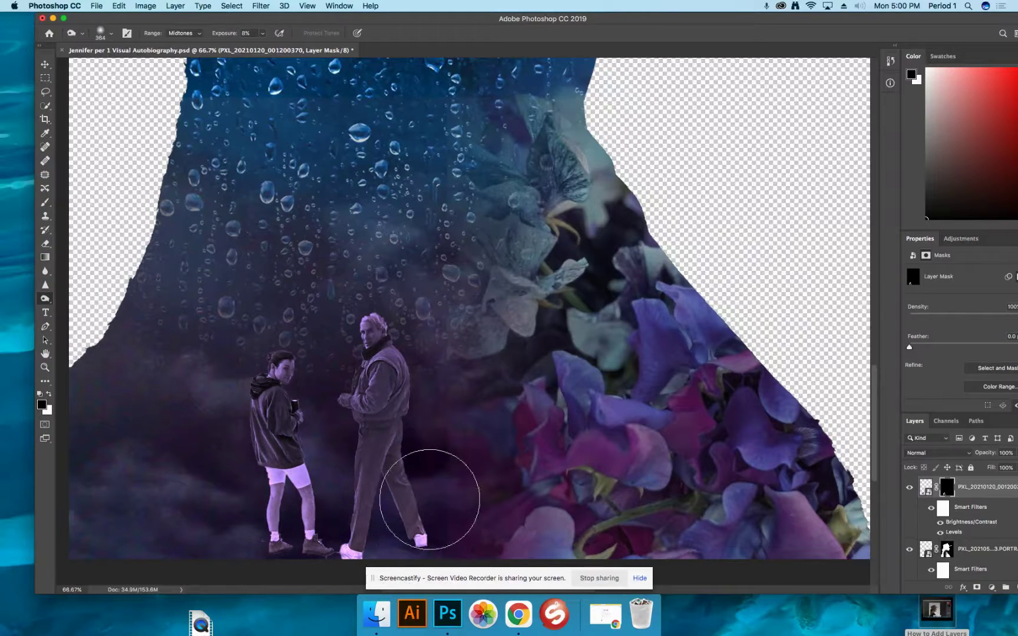
pyautogui.click(110, 36)
pyautogui.click(119, 65)
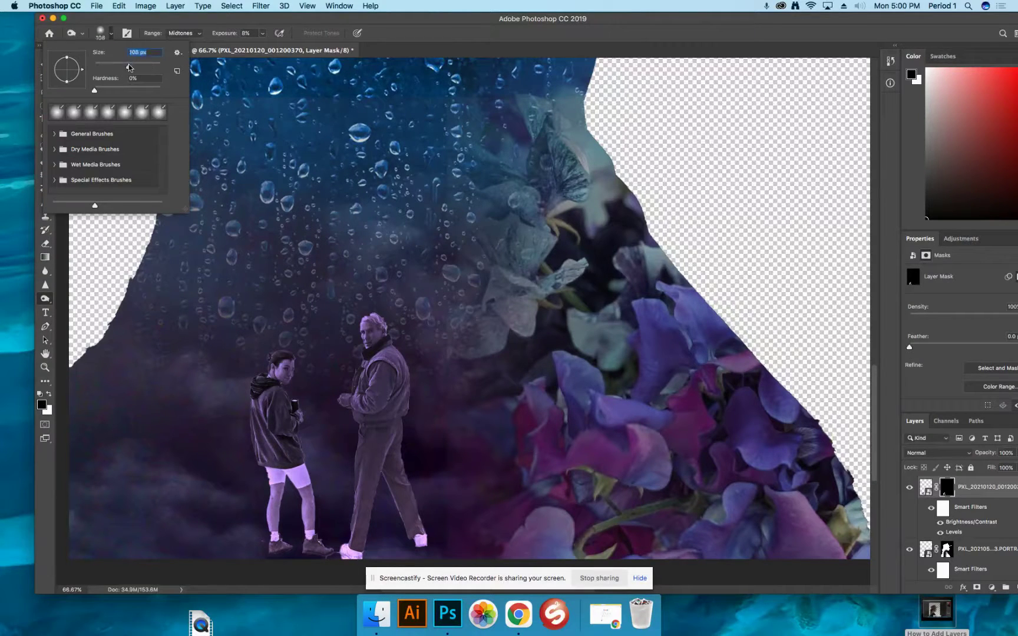
pyautogui.click(276, 541)
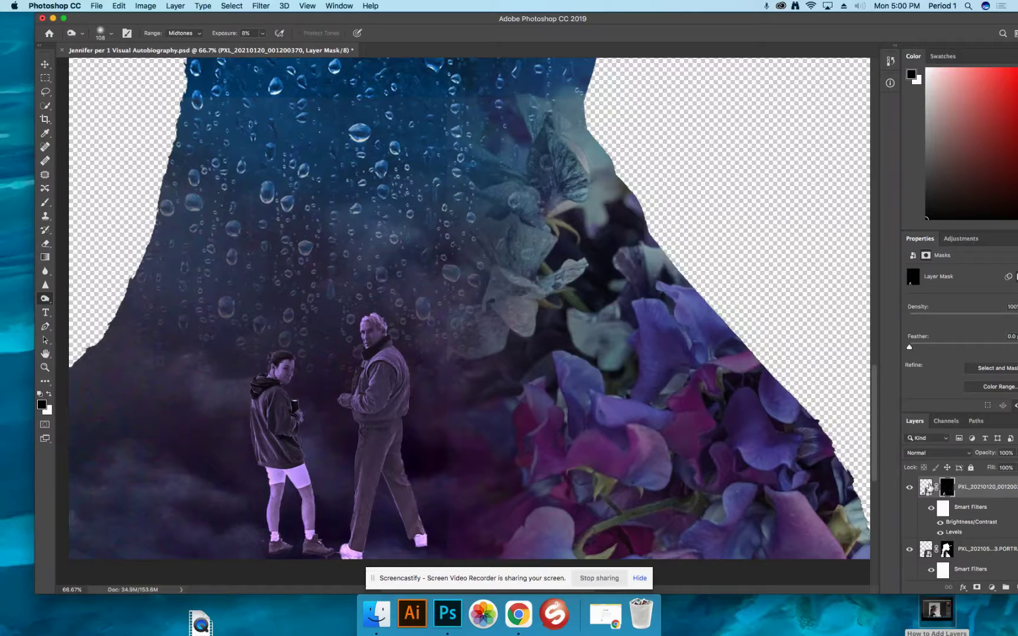
# Target the photo's image instead of its mask, rasterize the smart object, and burn the midtones around the smaller figure's shoes
pyautogui.click(926, 488)
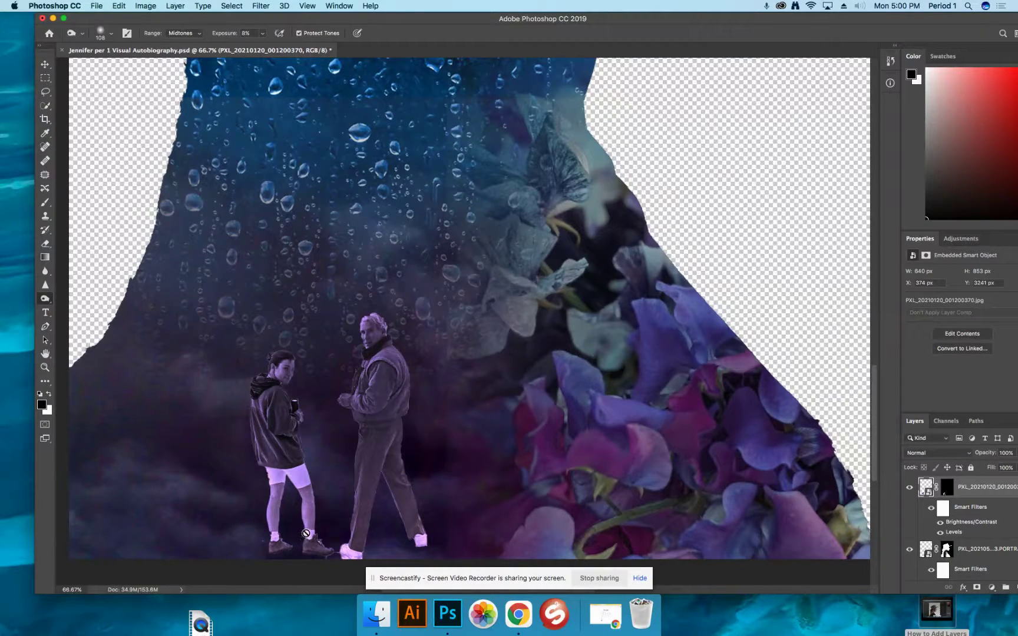
pyautogui.click(306, 537)
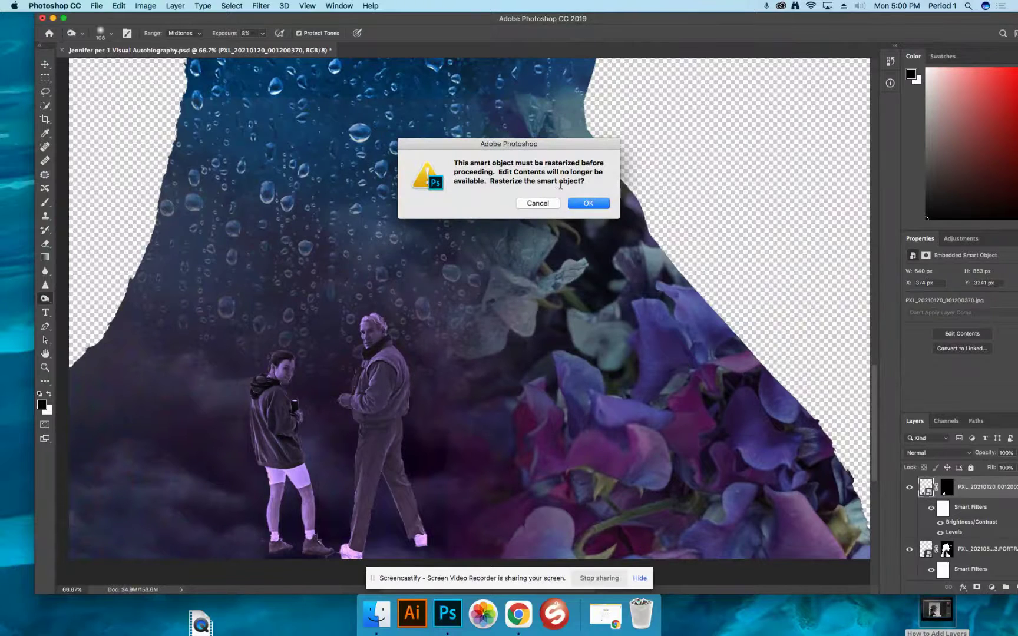
pyautogui.click(582, 205)
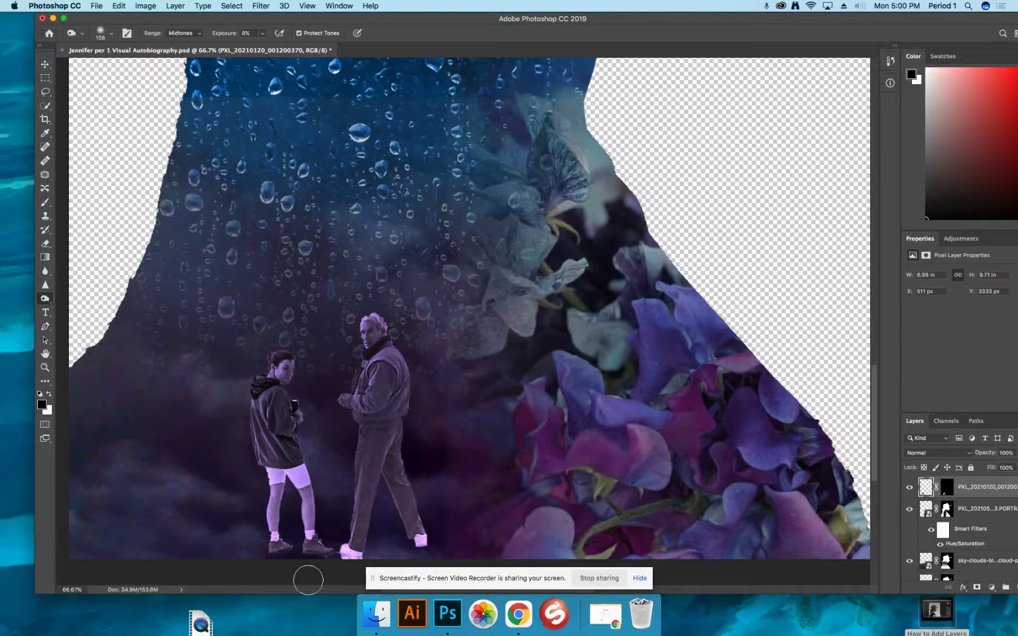
pyautogui.moveTo(315, 539)
pyautogui.mouseDown()
pyautogui.moveTo(296, 541)
pyautogui.moveTo(328, 547)
pyautogui.moveTo(274, 525)
pyautogui.mouseUp()
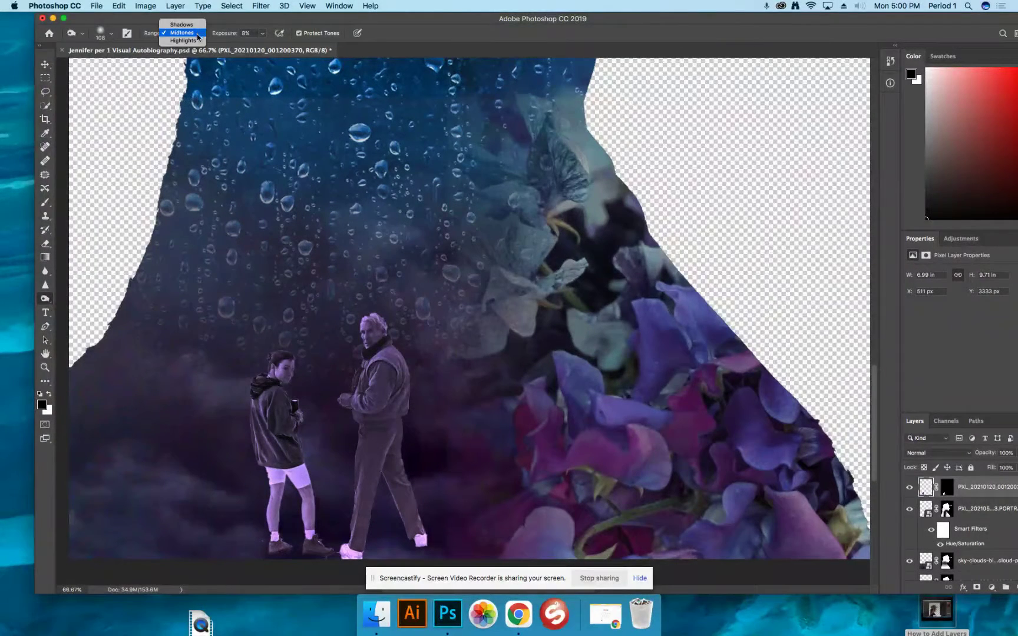
# Set the Burn range to Highlights and the exposure to 73%, and darken the people's bright shoes and lower legs
pyautogui.click(183, 40)
pyautogui.click(263, 34)
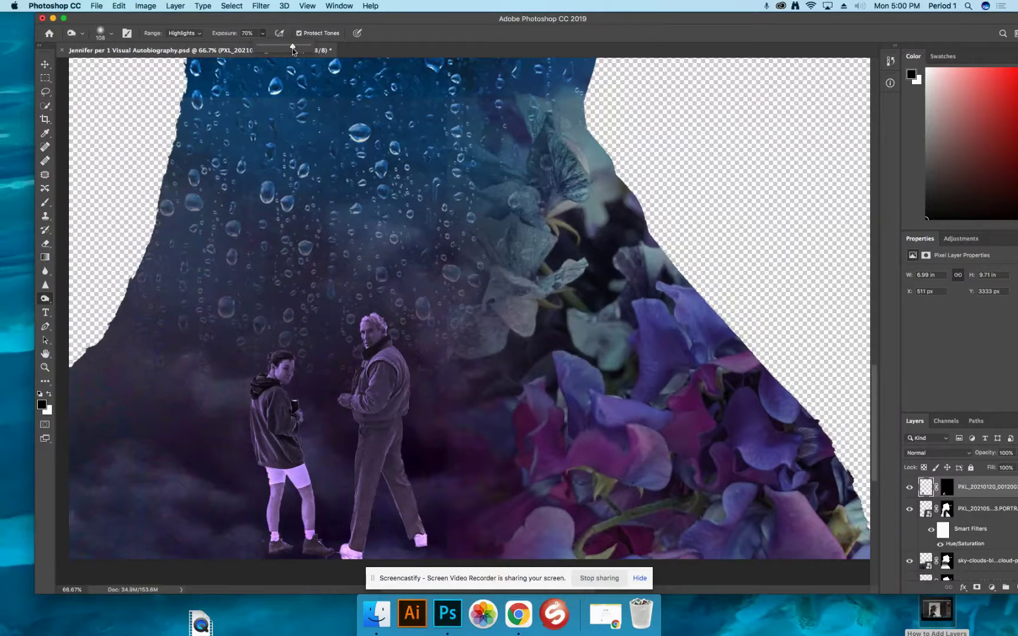
pyautogui.click(288, 542)
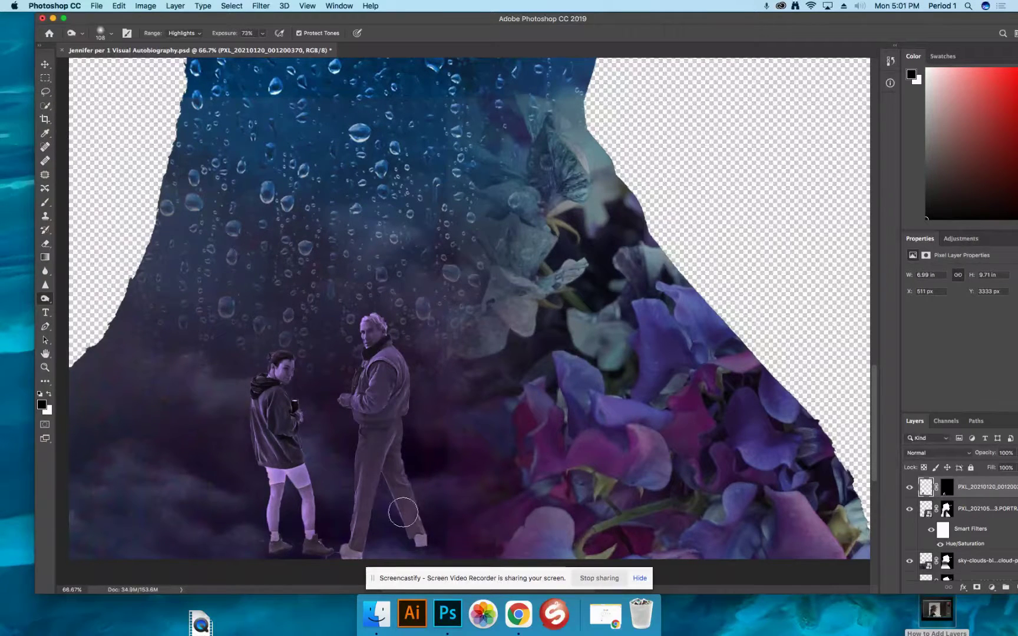
# Paint black on the photo's layer mask with a soft 92 px brush to fade both people's feet and lower legs
pyautogui.scroll(-1, 724, 433)
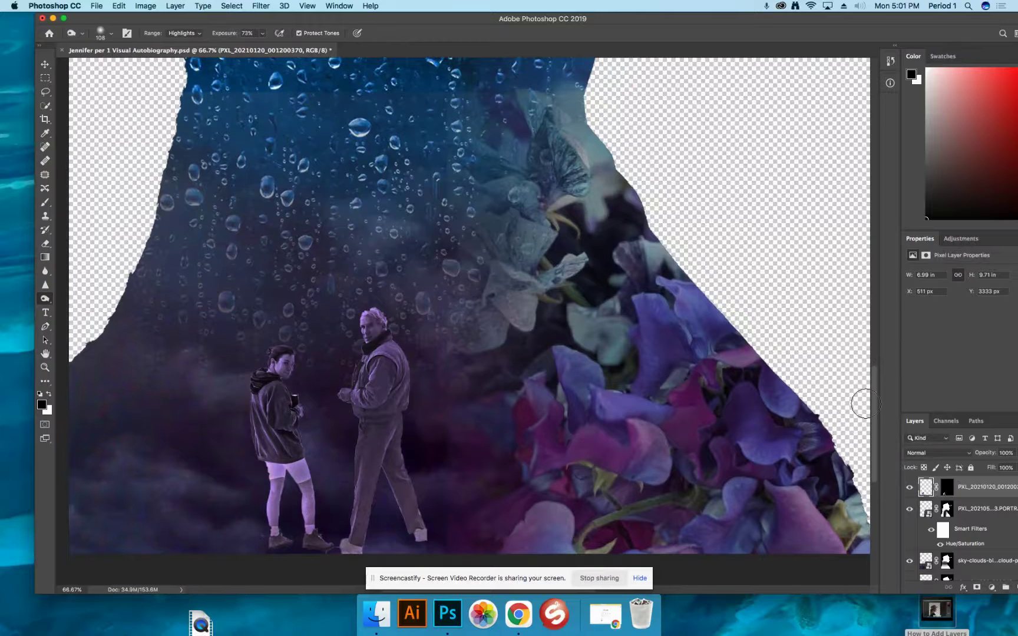
pyautogui.scroll(-5, 872, 403)
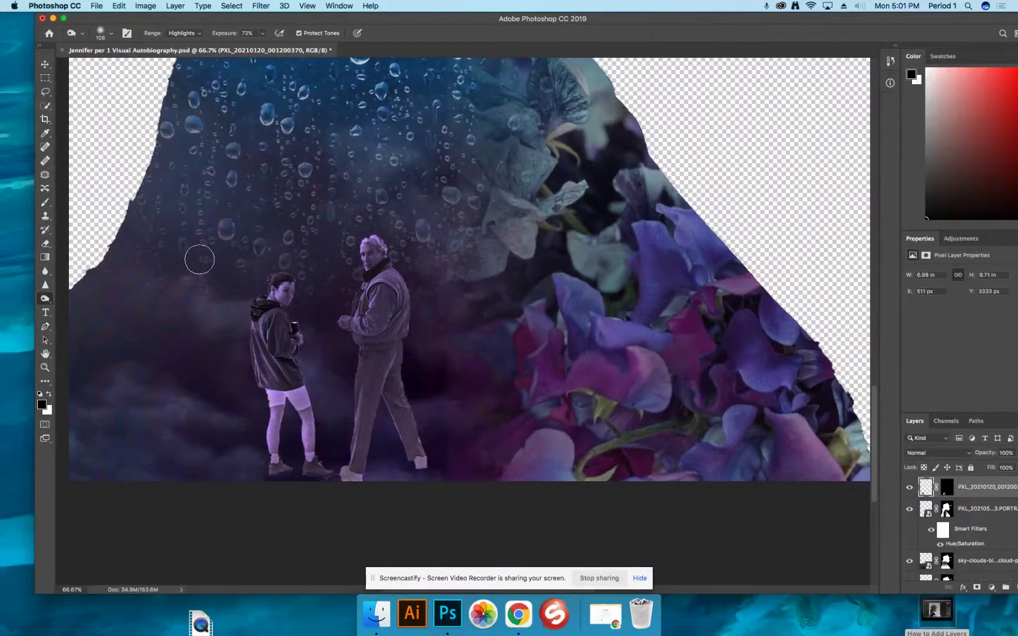
pyautogui.click(948, 487)
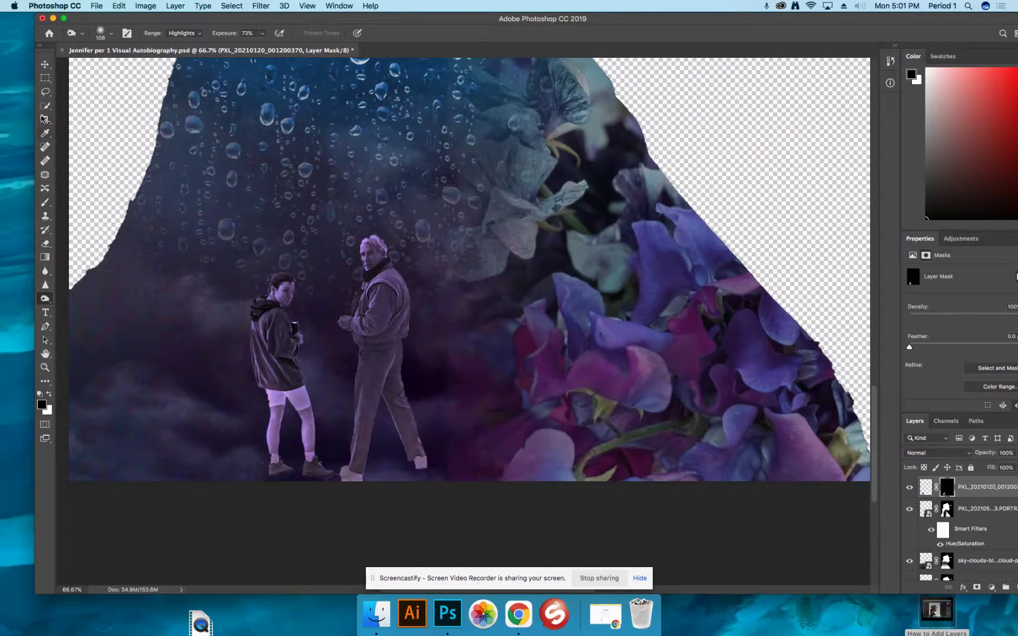
pyautogui.click(44, 202)
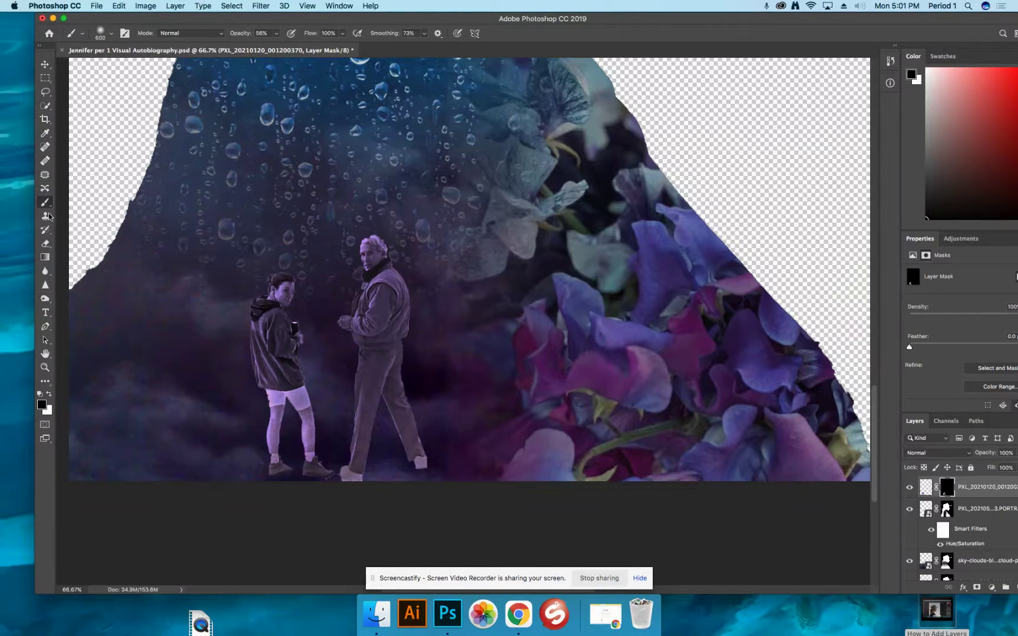
pyautogui.click(111, 33)
pyautogui.click(125, 66)
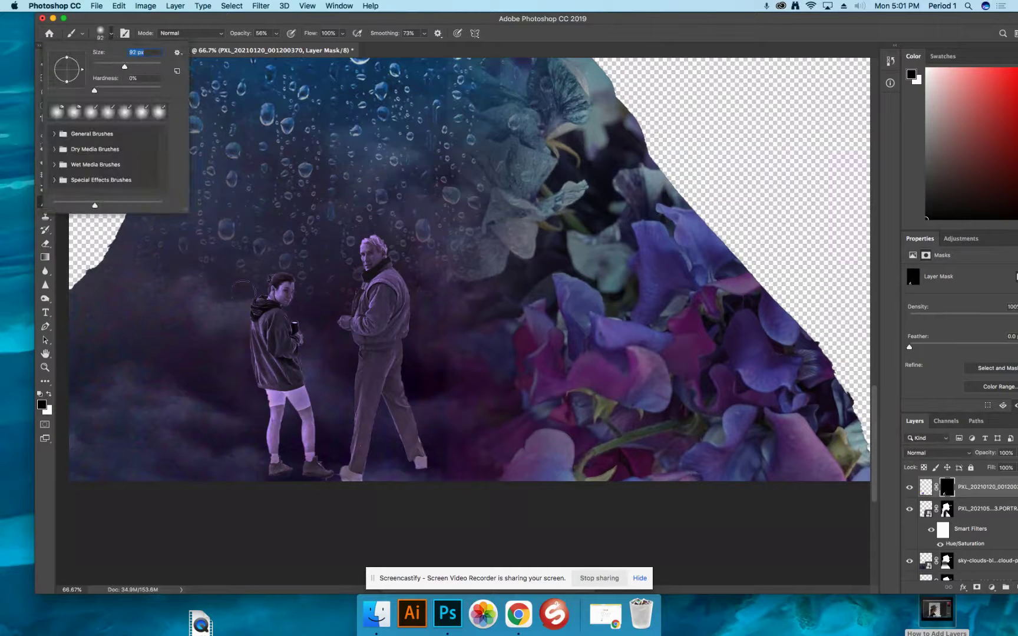
pyautogui.moveTo(260, 473)
pyautogui.mouseDown()
pyautogui.moveTo(294, 469)
pyautogui.moveTo(248, 450)
pyautogui.moveTo(263, 443)
pyautogui.moveTo(287, 479)
pyautogui.moveTo(362, 477)
pyautogui.moveTo(327, 460)
pyautogui.moveTo(371, 468)
pyautogui.moveTo(340, 479)
pyautogui.moveTo(359, 482)
pyautogui.moveTo(439, 473)
pyautogui.moveTo(416, 441)
pyautogui.moveTo(411, 414)
pyautogui.moveTo(435, 465)
pyautogui.moveTo(416, 403)
pyautogui.mouseUp()
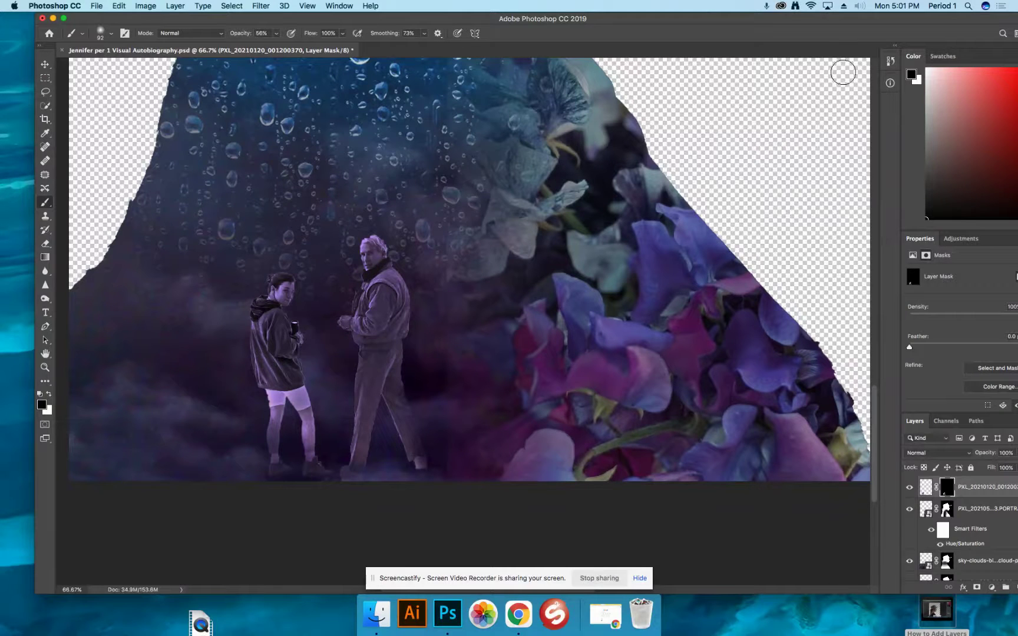
# Examine how the two people blend into the overall portrait composition
pyautogui.click(44, 367)
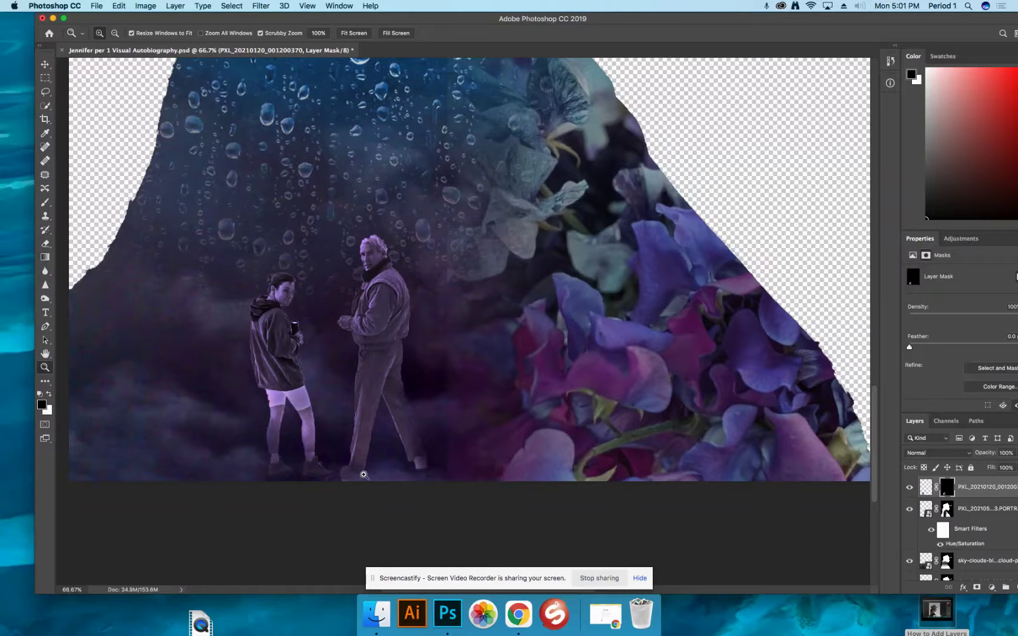
pyautogui.keyDown('alt'); pyautogui.click(400, 404); pyautogui.keyUp('alt')
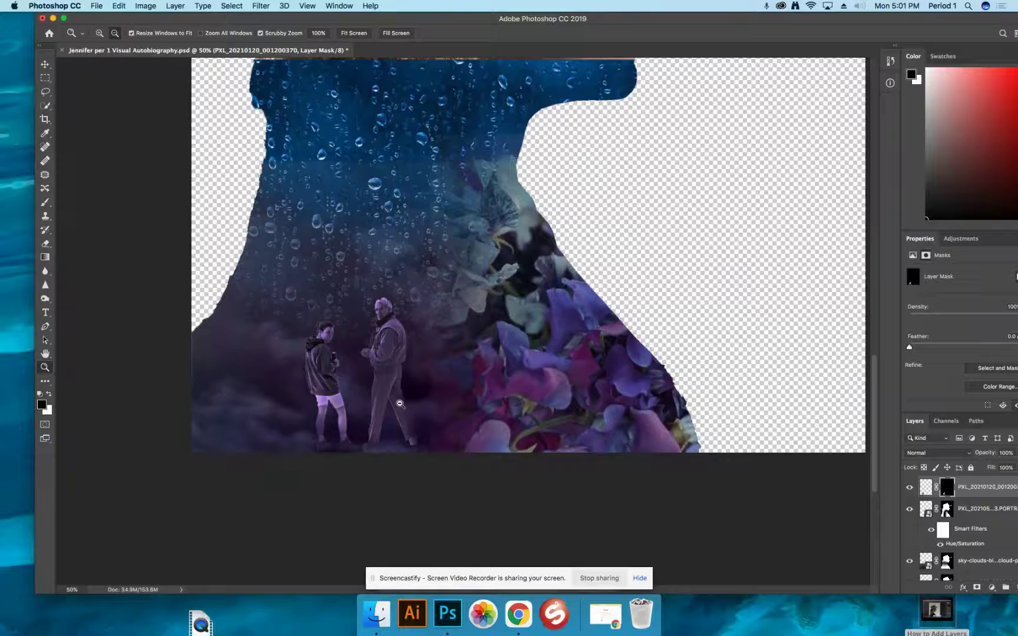
pyautogui.keyDown('alt'); pyautogui.click(400, 404); pyautogui.keyUp('alt')
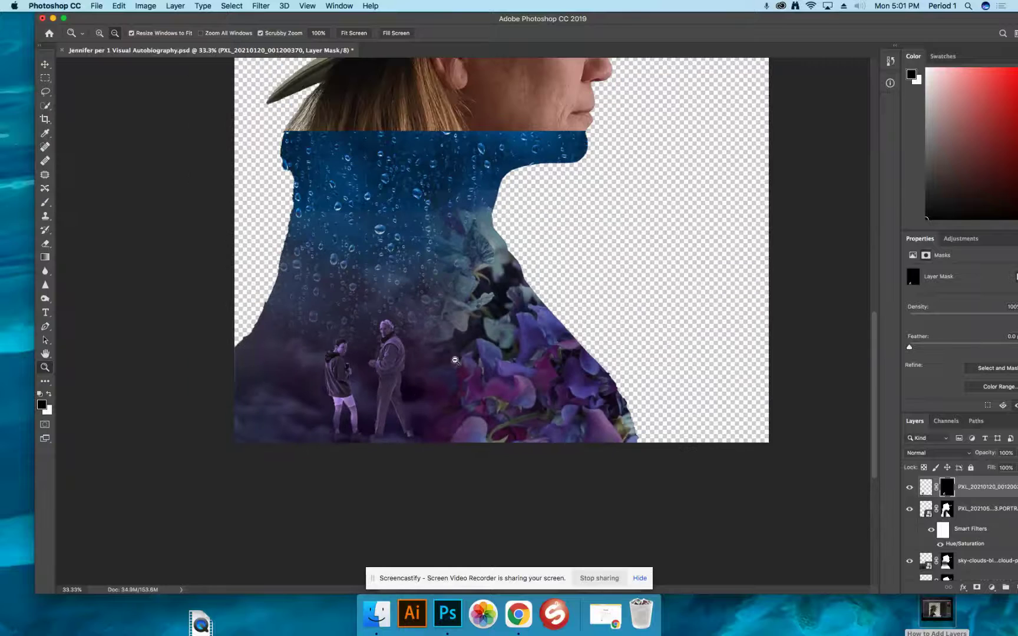
pyautogui.scroll(3, 461, 329)
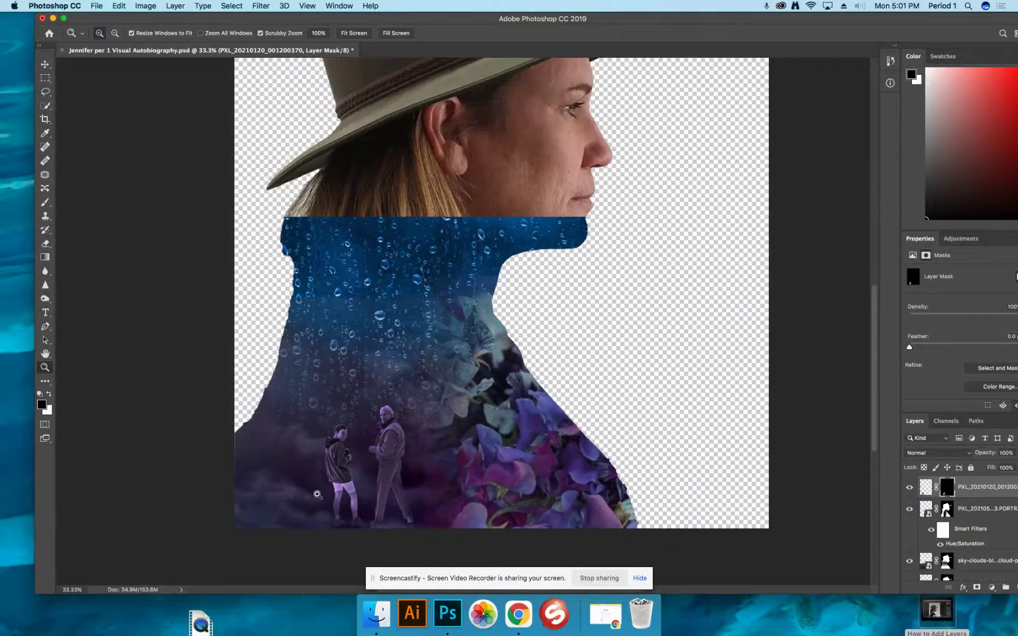
pyautogui.scroll(3, 370, 433)
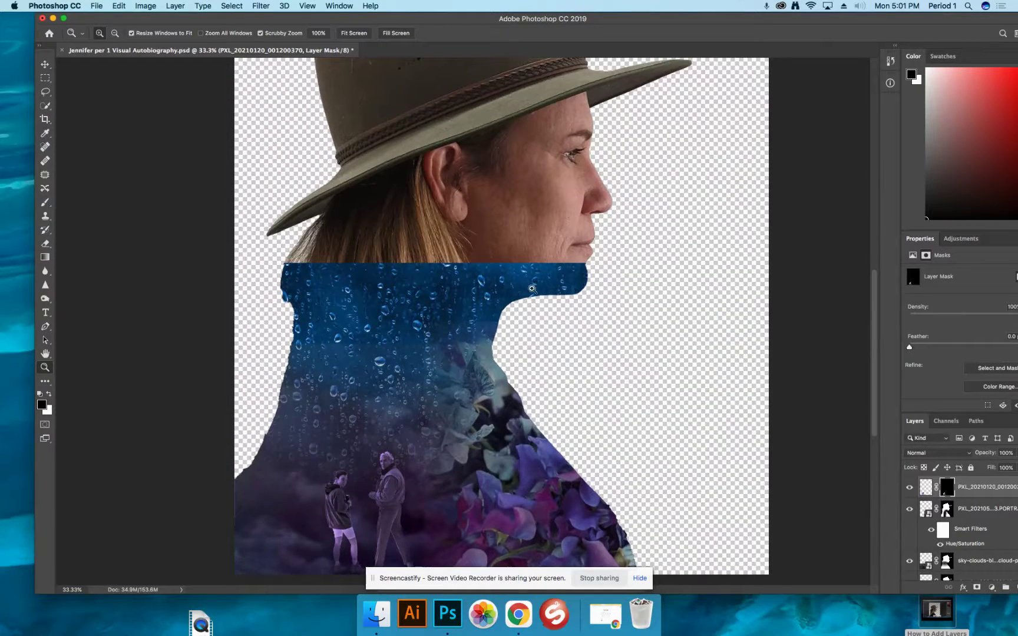